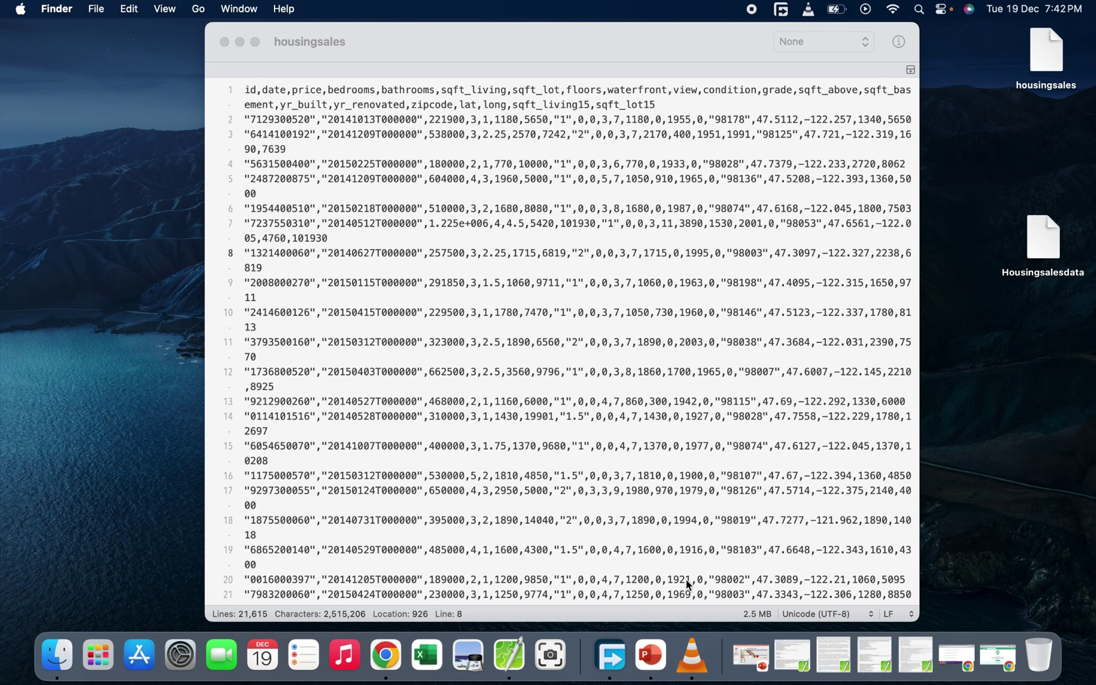
Examine the column header line at the start of the housingsales text file.
{"action": "left_click", "coordinate": [598, 331]}
{"action": "scroll", "coordinate": [485, 182], "scroll_direction": "up", "scroll_amount": 2}
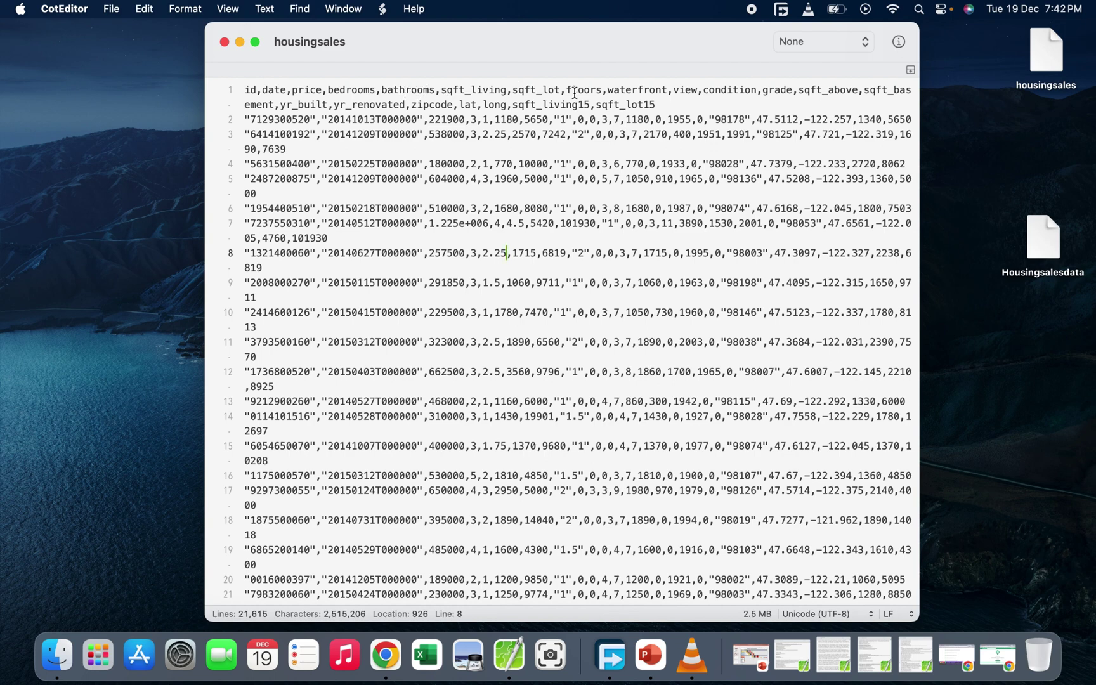
{"action": "left_click_drag", "start_coordinate": [674, 105], "coordinate": [301, 91]}
{"action": "left_click", "coordinate": [310, 135]}
Switch to Excel and start a legacy text import of the housingsales file from the Desktop into the blank workbook.
{"action": "left_click", "coordinate": [422, 659]}
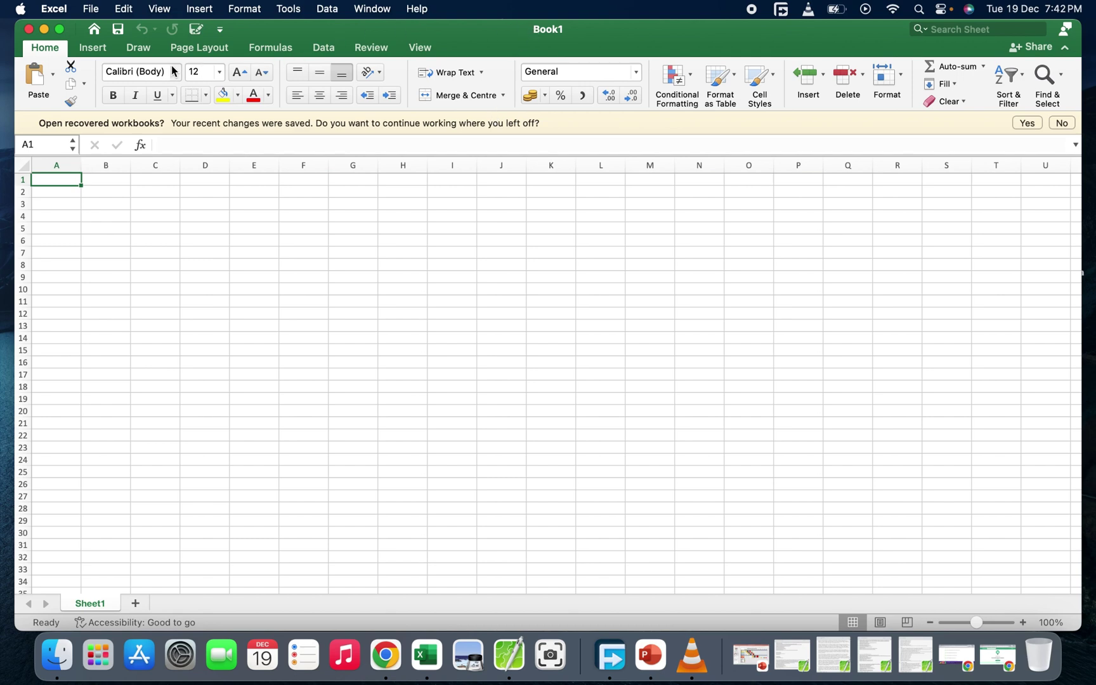
{"action": "left_click", "coordinate": [330, 50]}
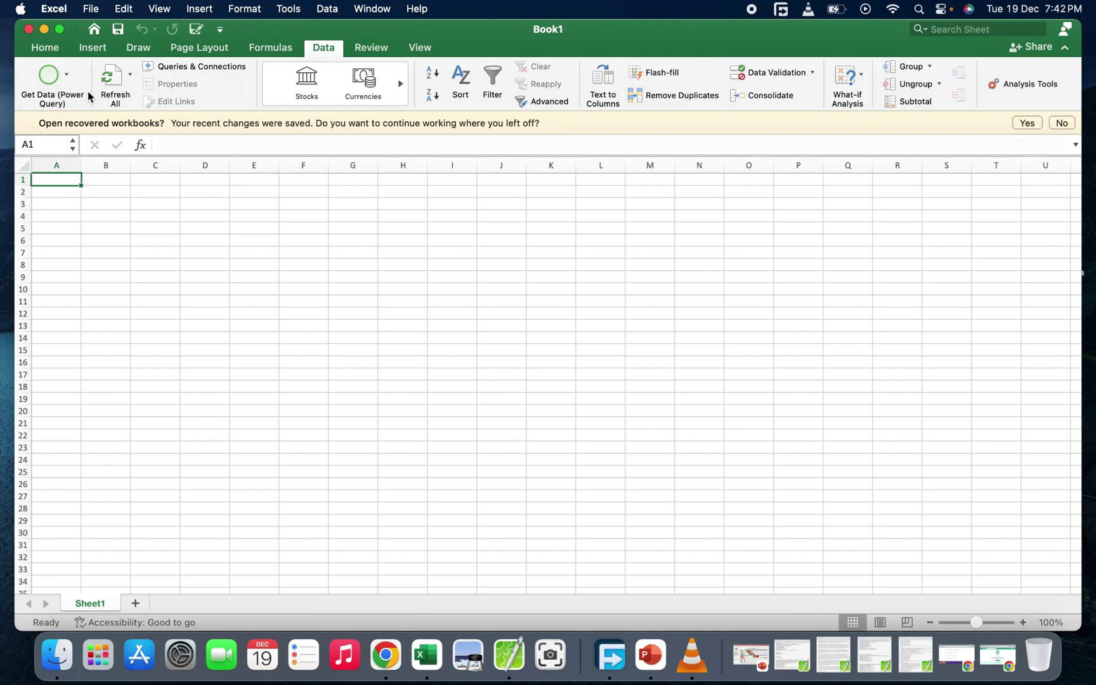
{"action": "left_click", "coordinate": [67, 74]}
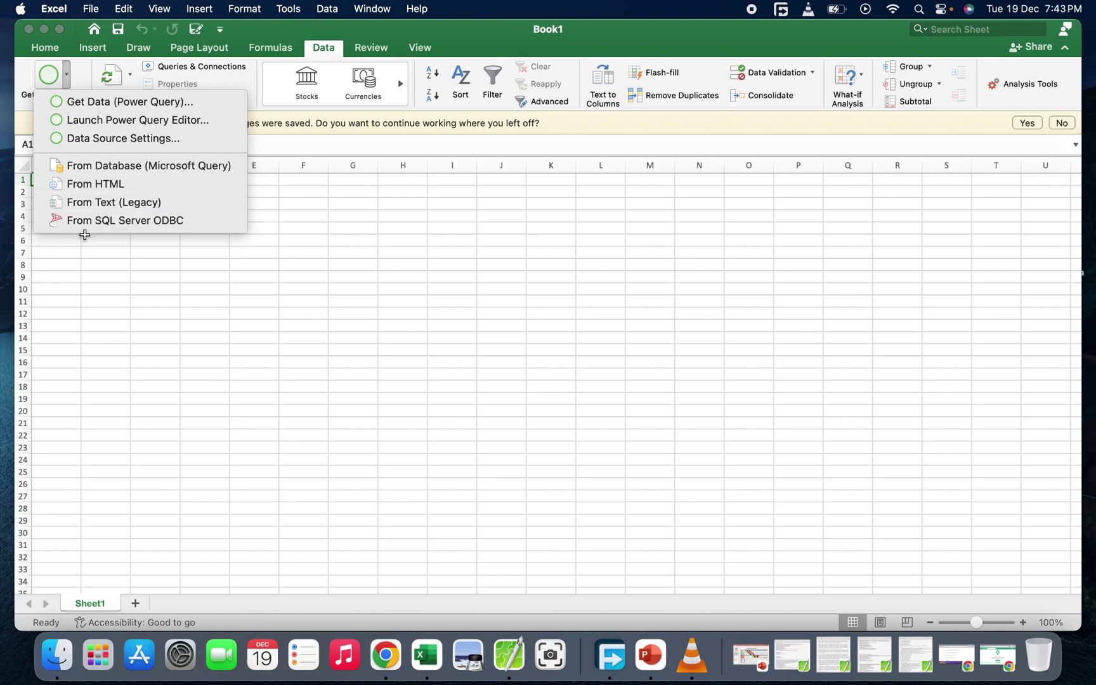
{"action": "left_click", "coordinate": [100, 203]}
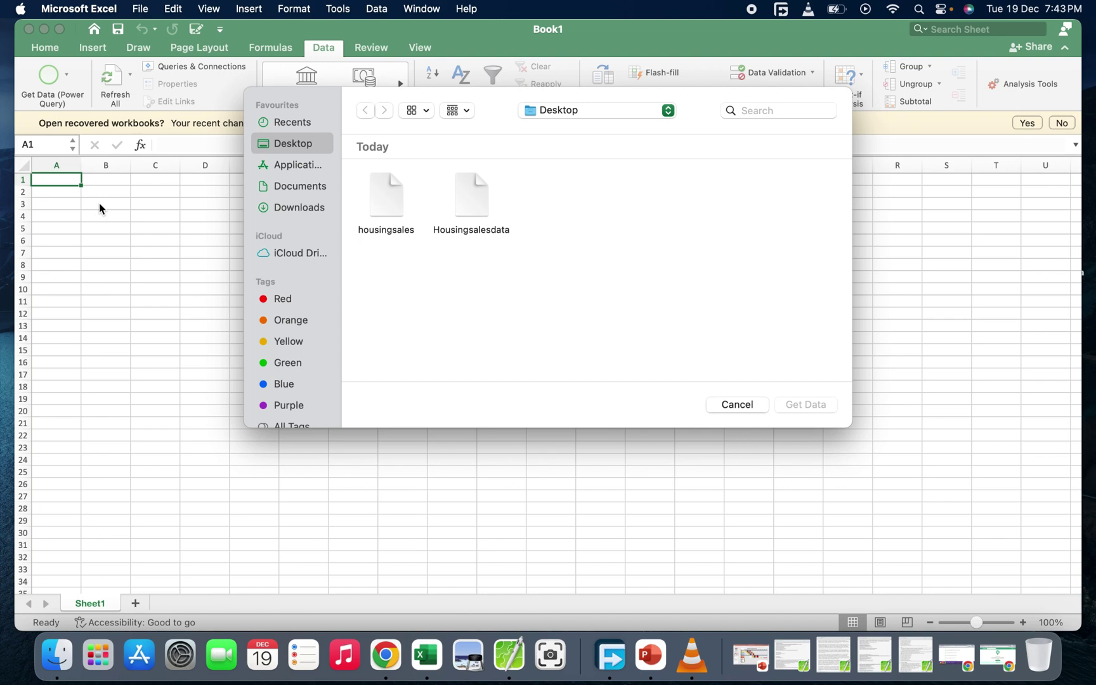
{"action": "left_click", "coordinate": [388, 193]}
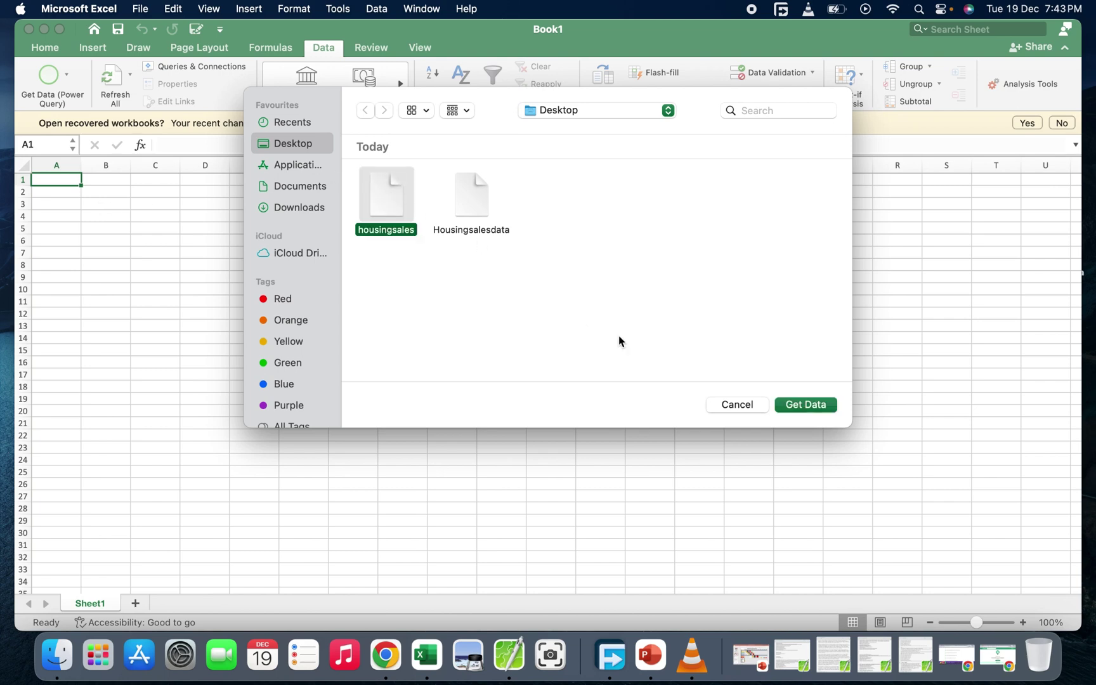
{"action": "left_click", "coordinate": [807, 405]}
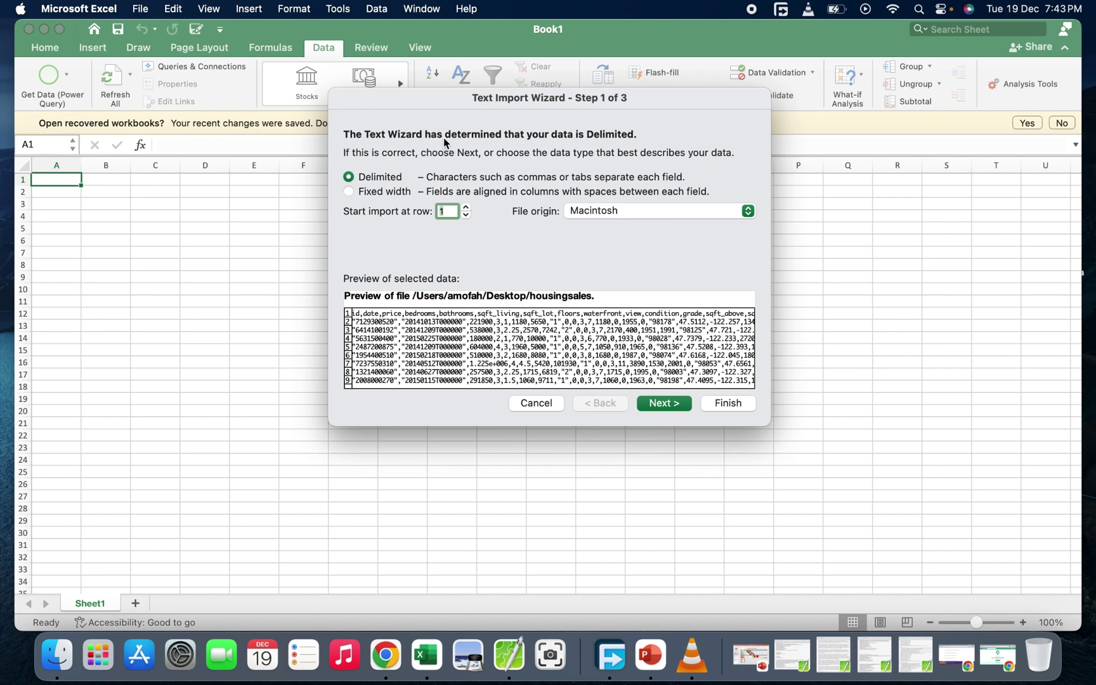
Set the import data type to Delimited and continue to the delimiter settings.
{"action": "left_click", "coordinate": [367, 194]}
{"action": "left_click", "coordinate": [361, 180]}
{"action": "left_click", "coordinate": [662, 407]}
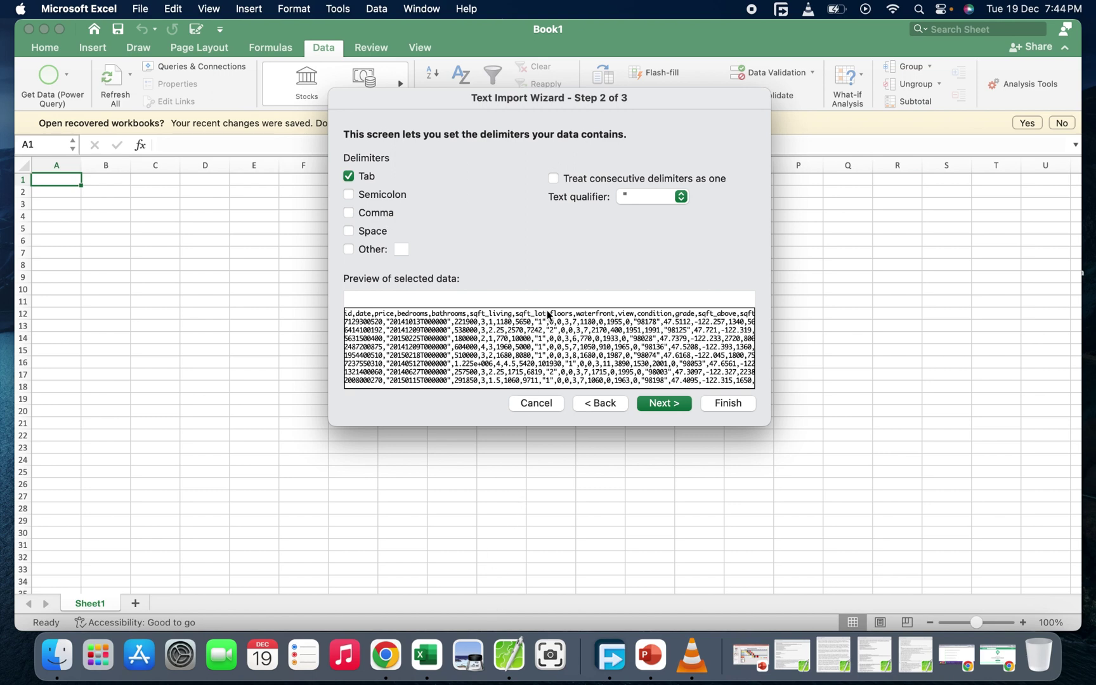
Switch to CotEditor, examine how the fields in line 3 of housingsales are separated, and return to the Excel import wizard.
{"action": "left_click", "coordinate": [510, 653]}
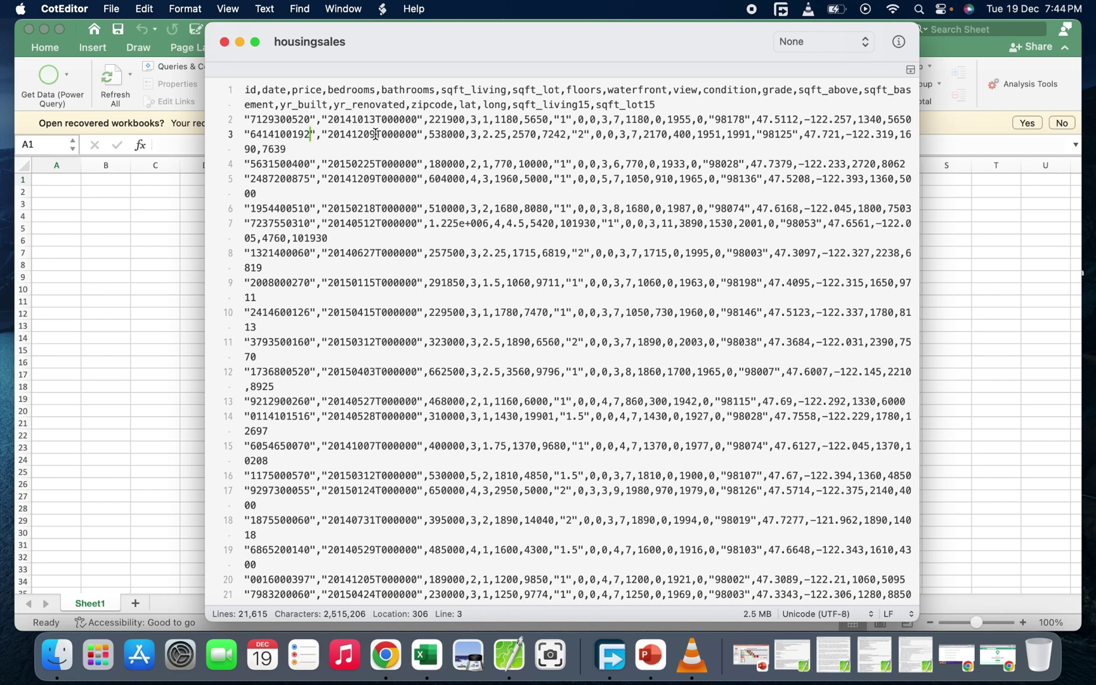
{"action": "left_click", "coordinate": [319, 136]}
{"action": "left_click", "coordinate": [393, 135]}
{"action": "left_click", "coordinate": [447, 137]}
{"action": "key", "text": "Right"}
{"action": "key", "text": "Right"}
{"action": "key", "text": "Right"}
{"action": "key", "text": "Right"}
{"action": "key", "text": "Right"}
{"action": "left_click", "coordinate": [241, 135]}
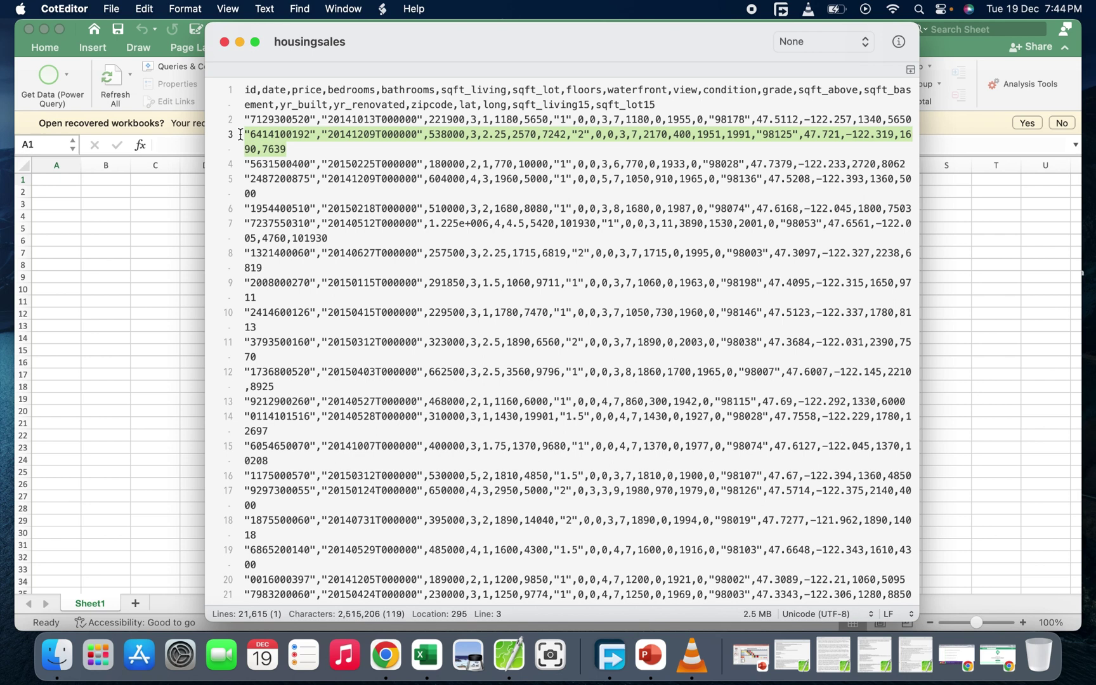
{"action": "left_click", "coordinate": [133, 211]}
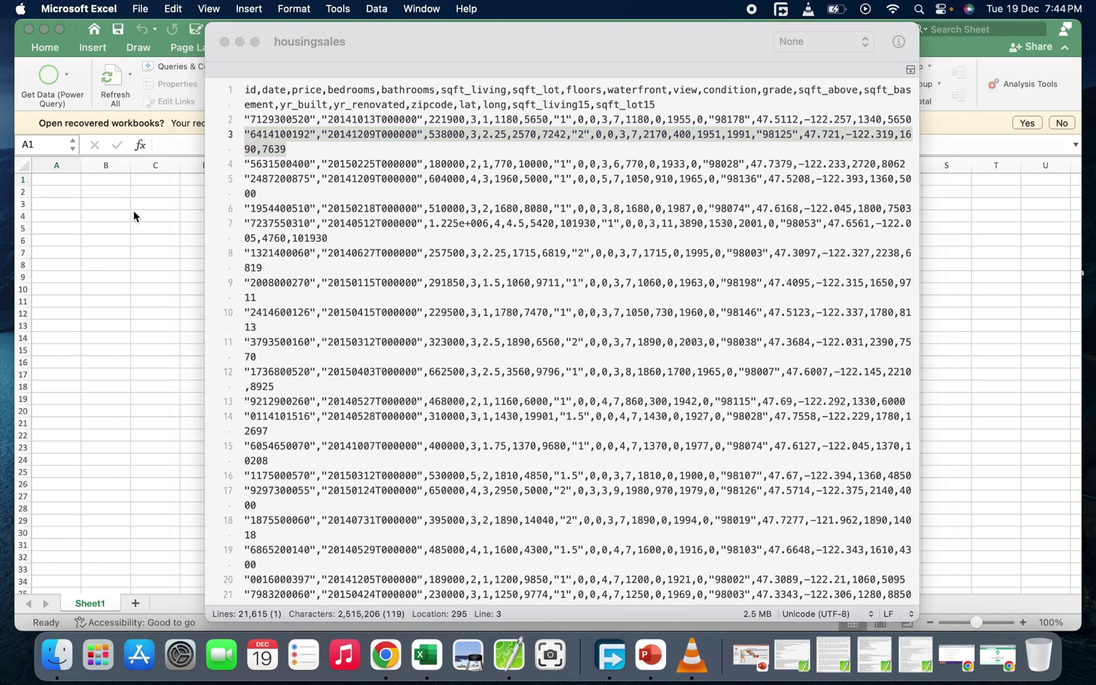
{"action": "left_click", "coordinate": [240, 42]}
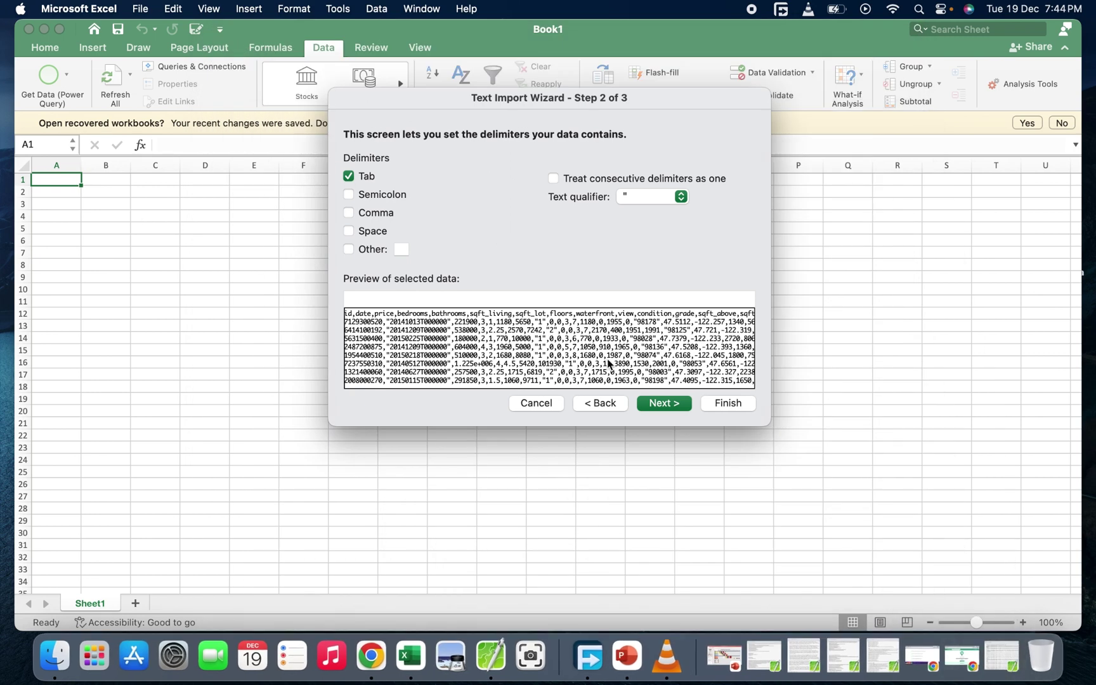
Replace the tab delimiter with comma, keep the General column format, and import the data into the existing sheet at $A$1.
{"action": "left_click", "coordinate": [351, 178]}
{"action": "left_click", "coordinate": [350, 214]}
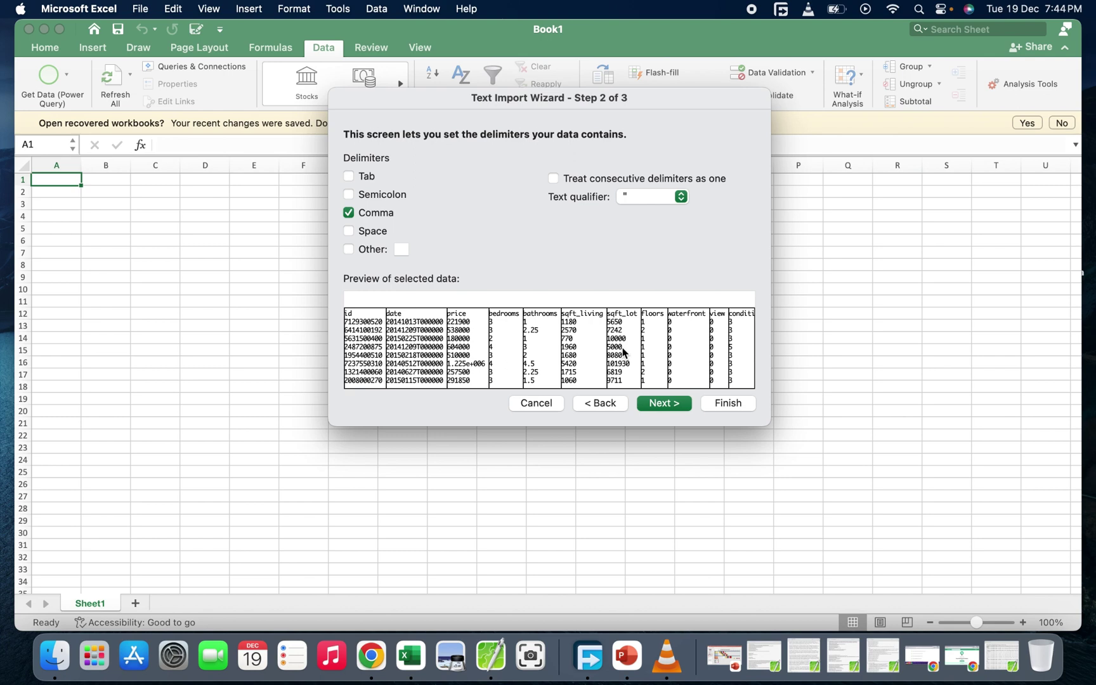
{"action": "left_click", "coordinate": [654, 404]}
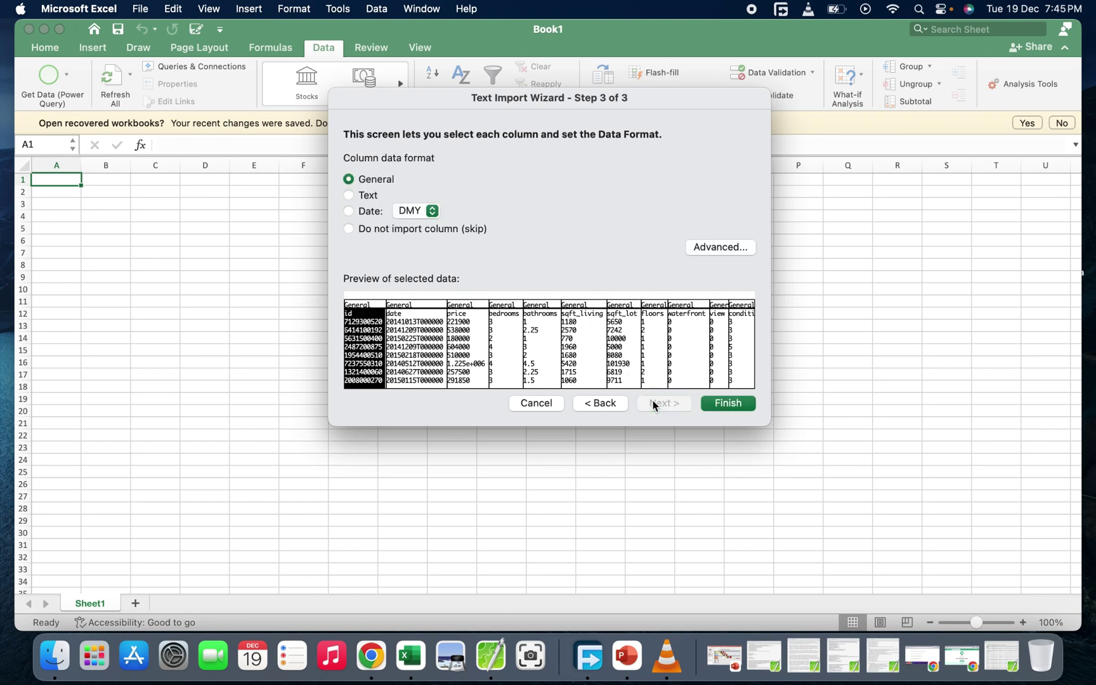
{"action": "left_click", "coordinate": [715, 401]}
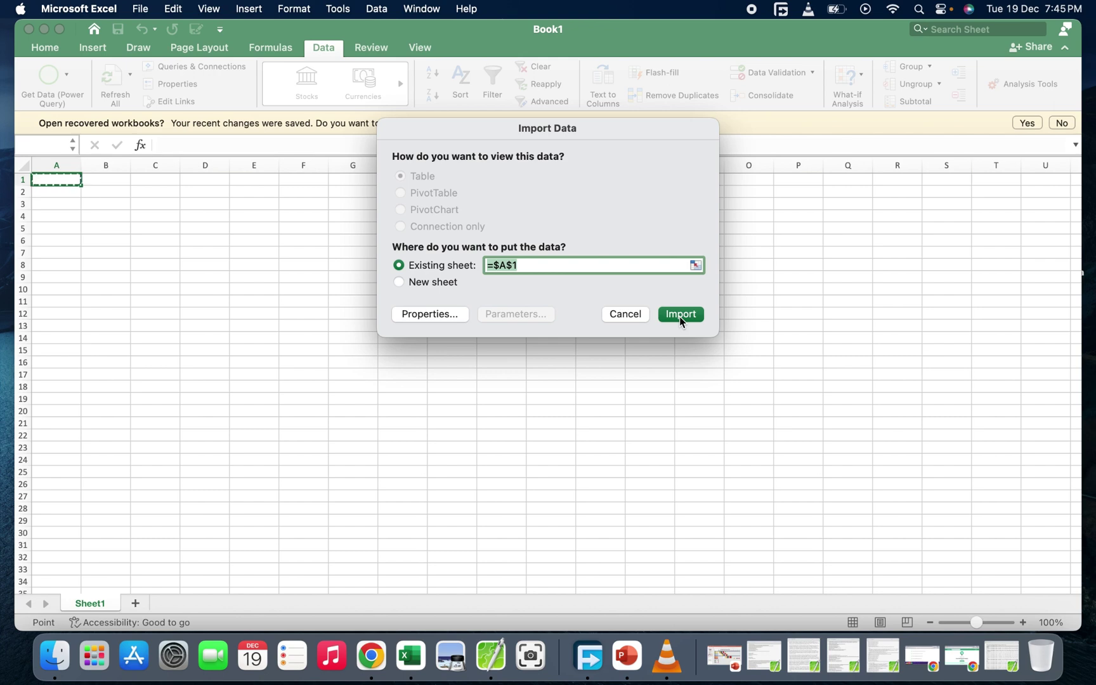
{"action": "left_click", "coordinate": [680, 317]}
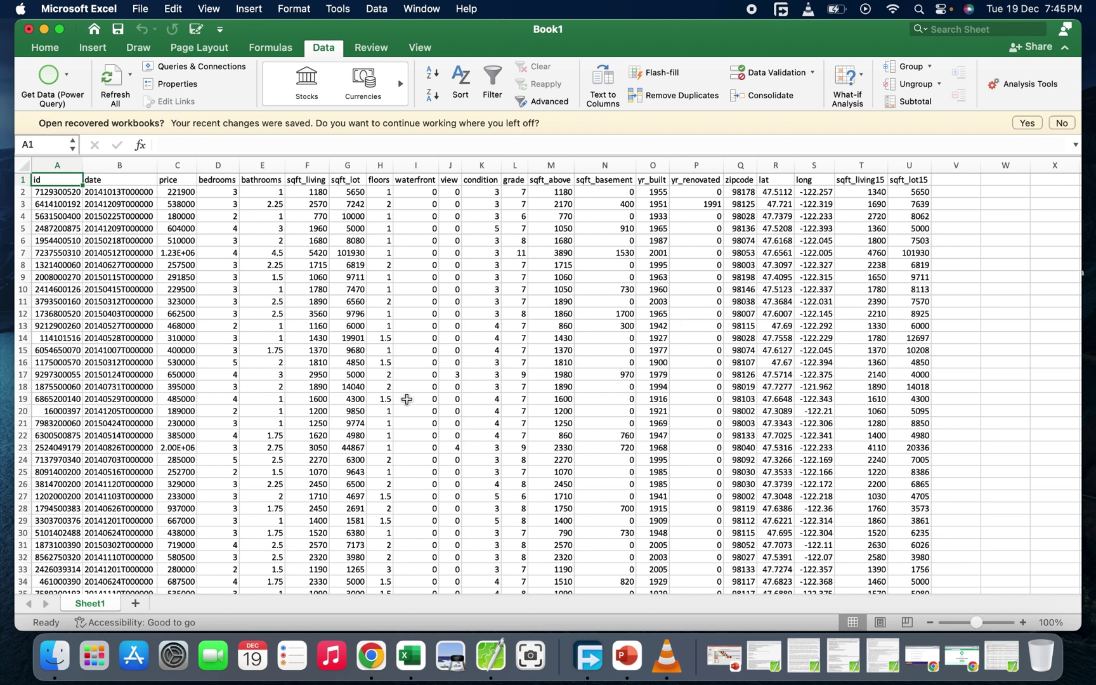
{"action": "left_click", "coordinate": [199, 244]}
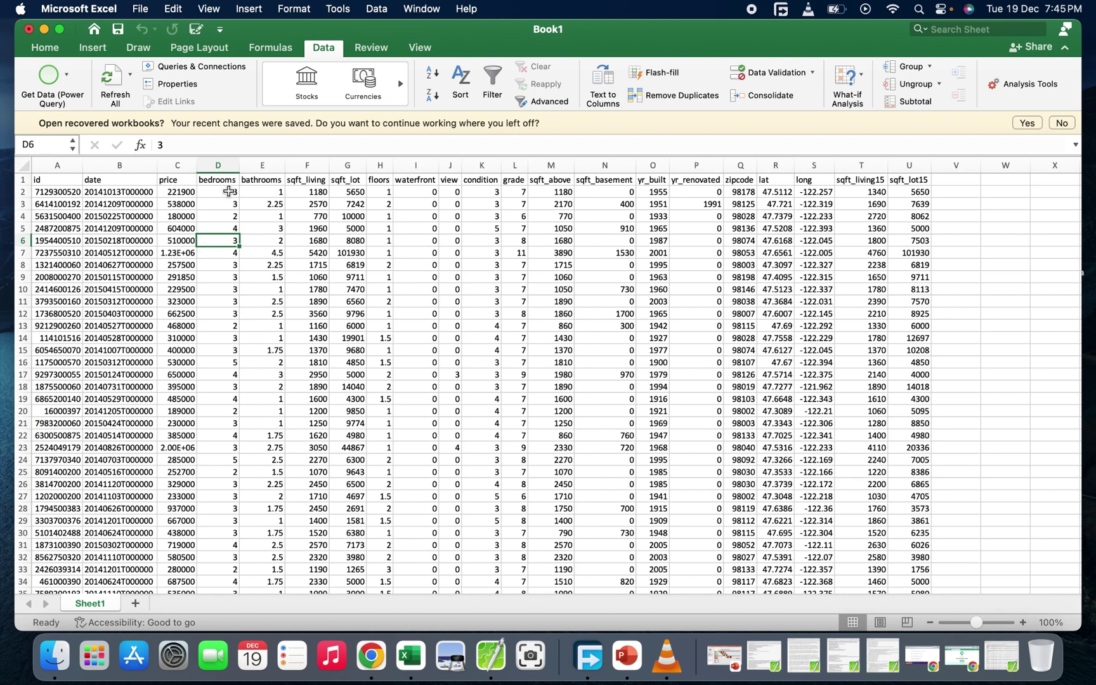
{"action": "left_click", "coordinate": [485, 656]}
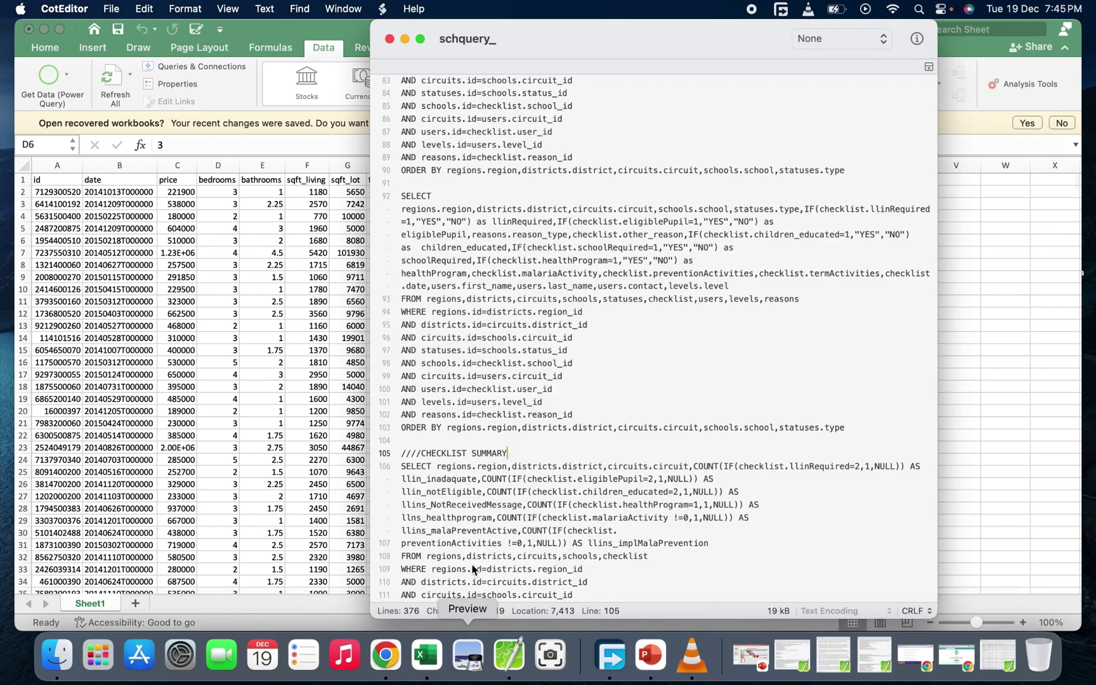
{"action": "left_click", "coordinate": [399, 39]}
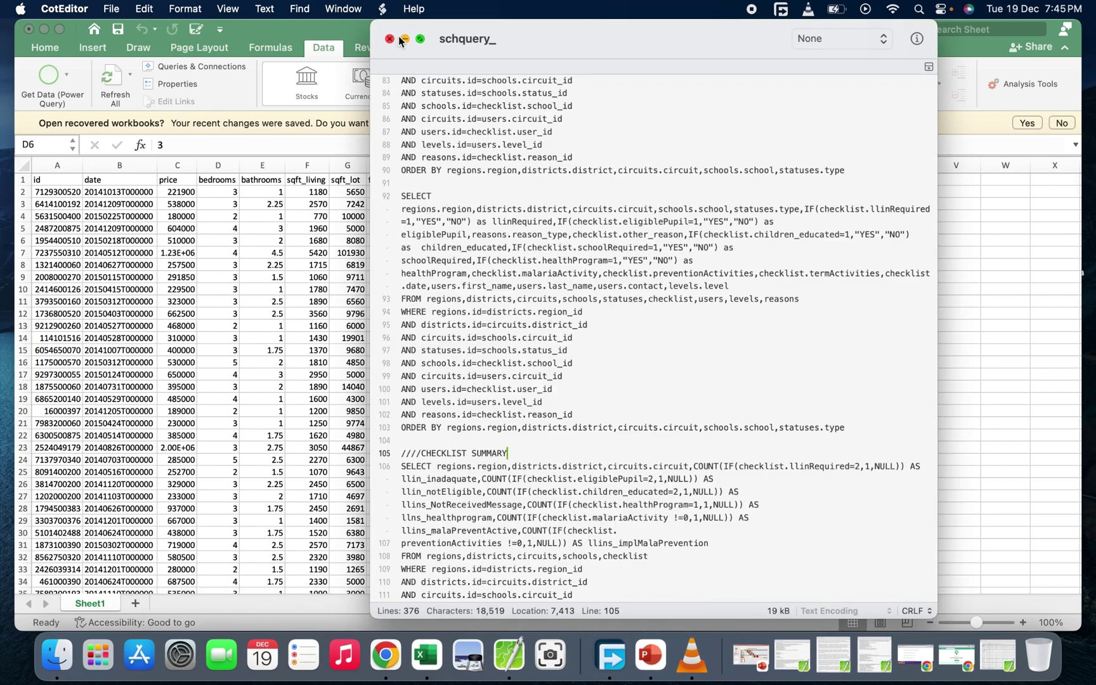
{"action": "left_click", "coordinate": [403, 39]}
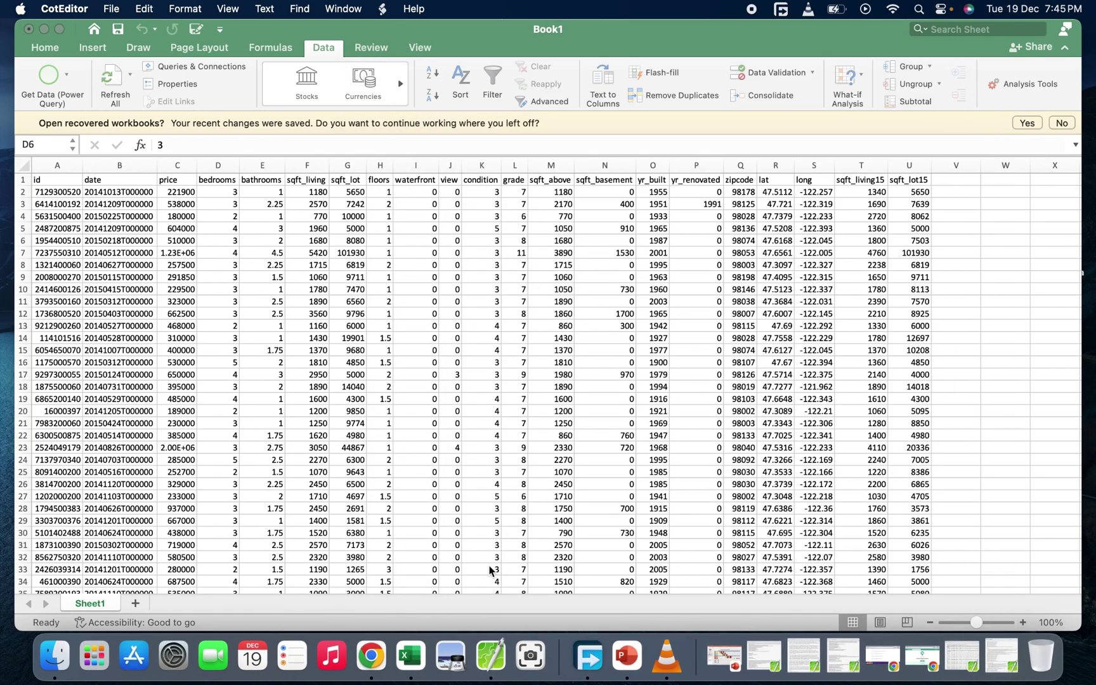
Place the housingsales text window beside the Excel sheet and compare the id and date values in its line 2 with the imported columns.
{"action": "right_click", "coordinate": [492, 663]}
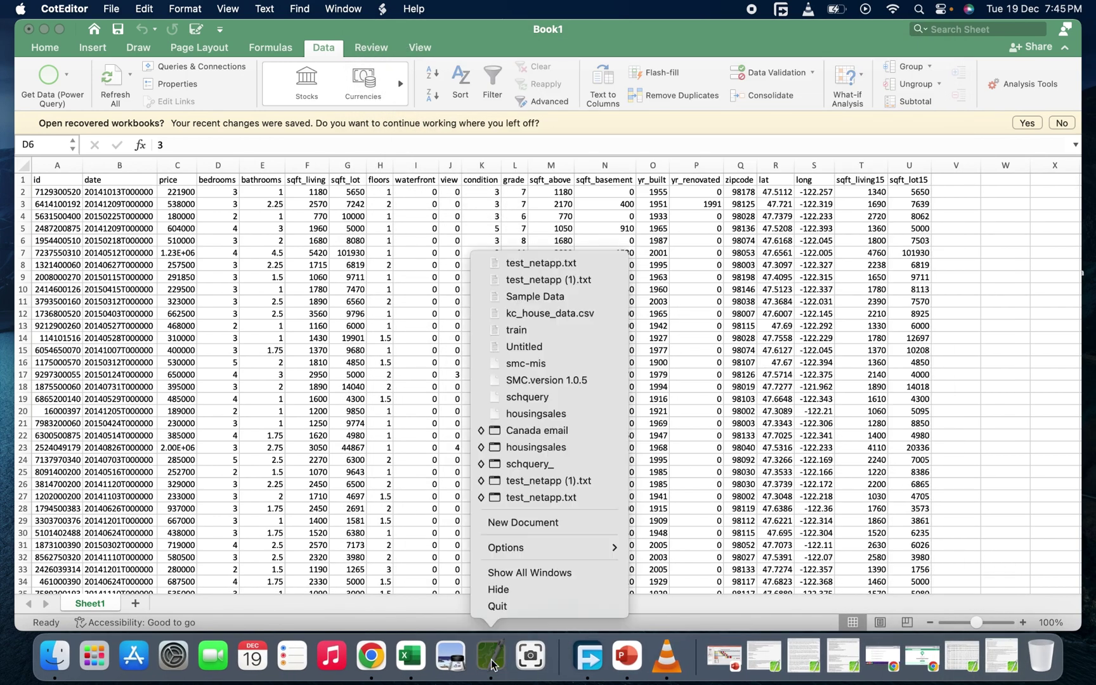
{"action": "left_click", "coordinate": [533, 450]}
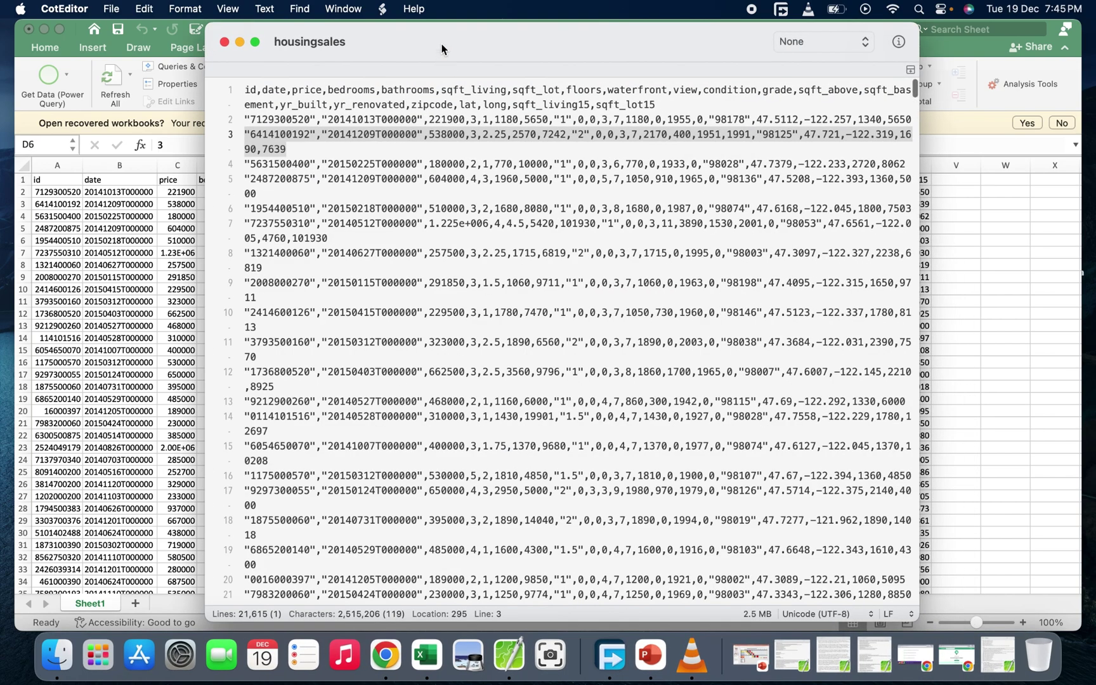
{"action": "left_click_drag", "start_coordinate": [442, 42], "coordinate": [596, 45]}
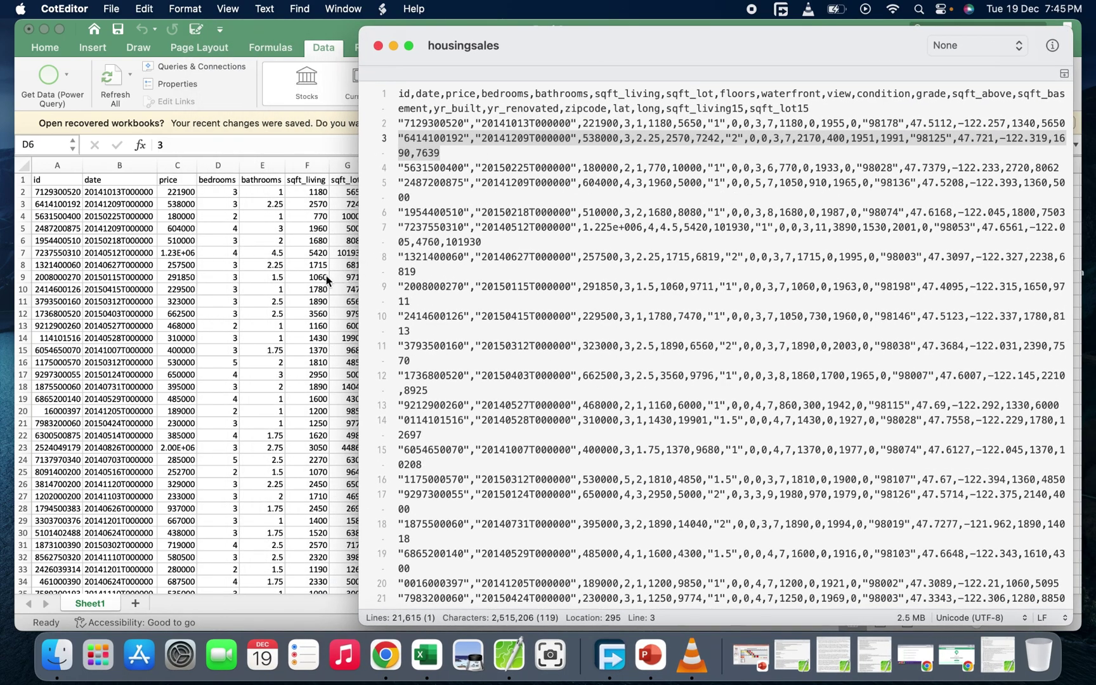
{"action": "left_click", "coordinate": [481, 156]}
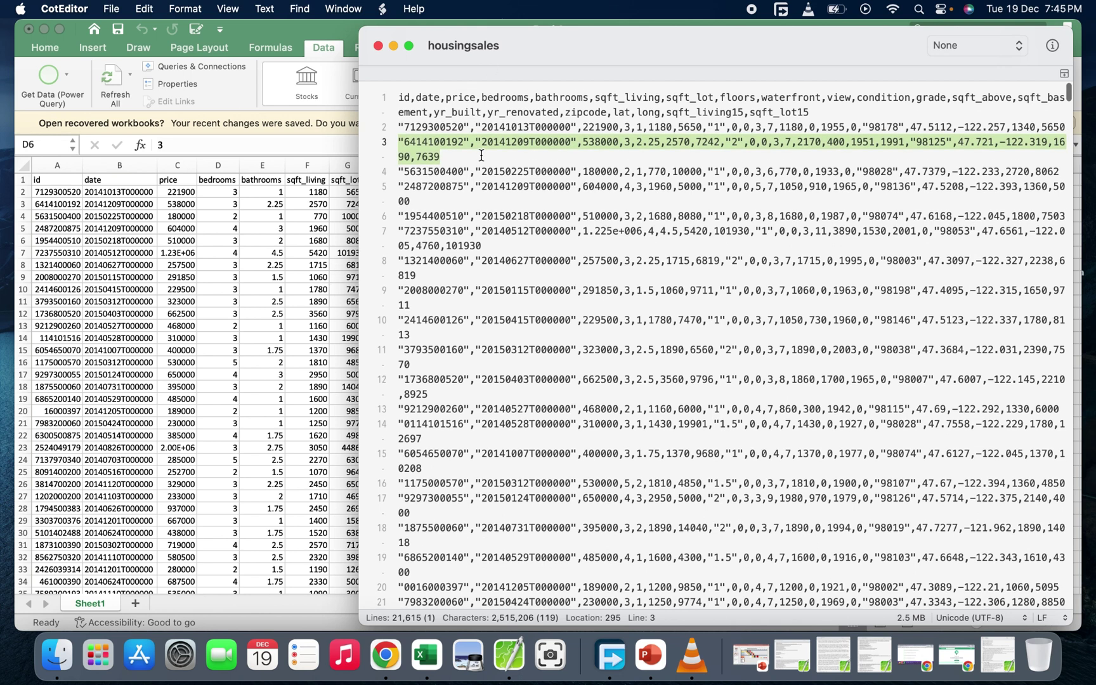
{"action": "left_click", "coordinate": [482, 152]}
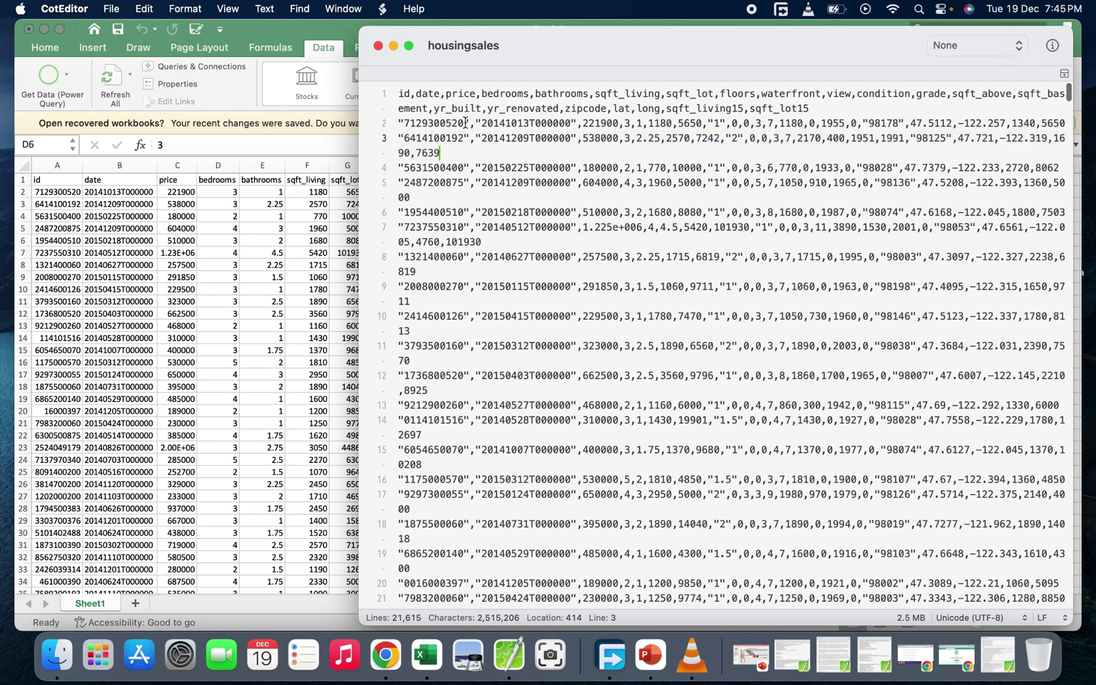
{"action": "double_click", "coordinate": [441, 123]}
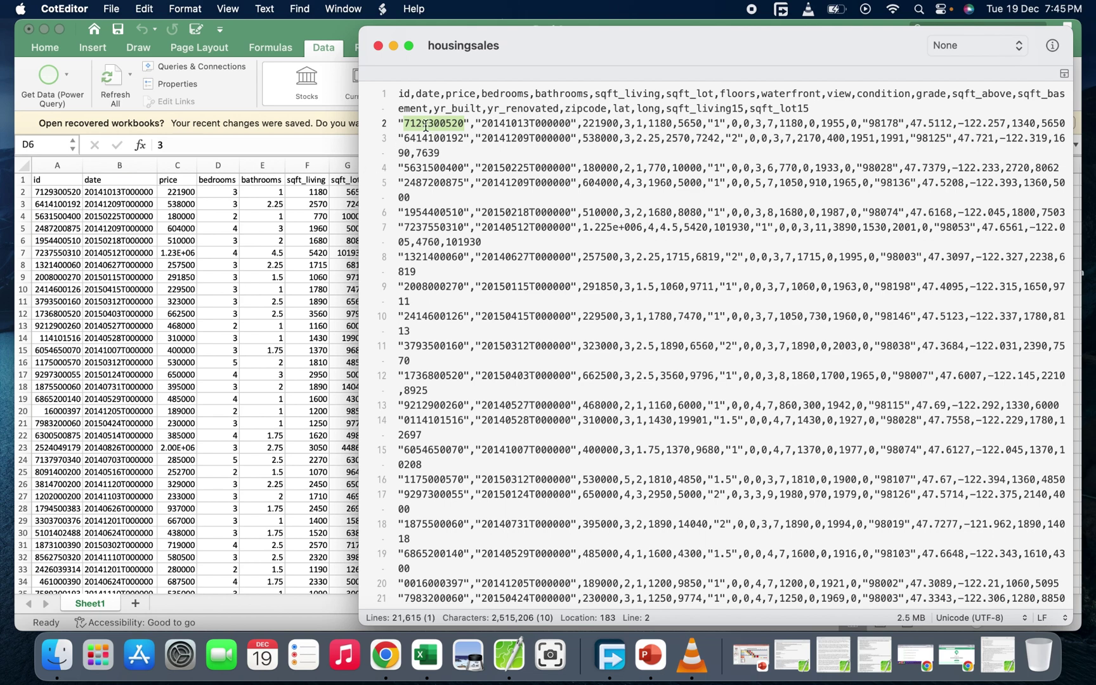
{"action": "double_click", "coordinate": [521, 124]}
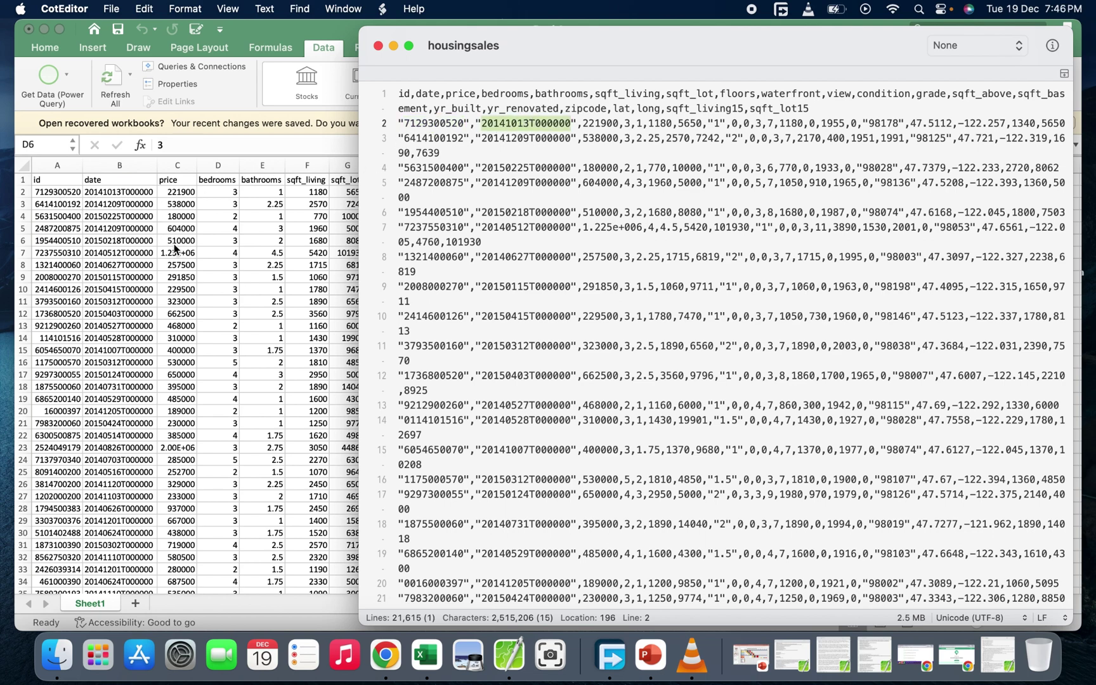
{"action": "left_click", "coordinate": [174, 249]}
{"action": "scroll", "coordinate": [280, 260], "scroll_direction": "down", "scroll_amount": 3}
{"action": "scroll", "coordinate": [280, 260], "scroll_direction": "up", "scroll_amount": 3}
{"action": "scroll", "coordinate": [280, 260], "scroll_direction": "down", "scroll_amount": 1}
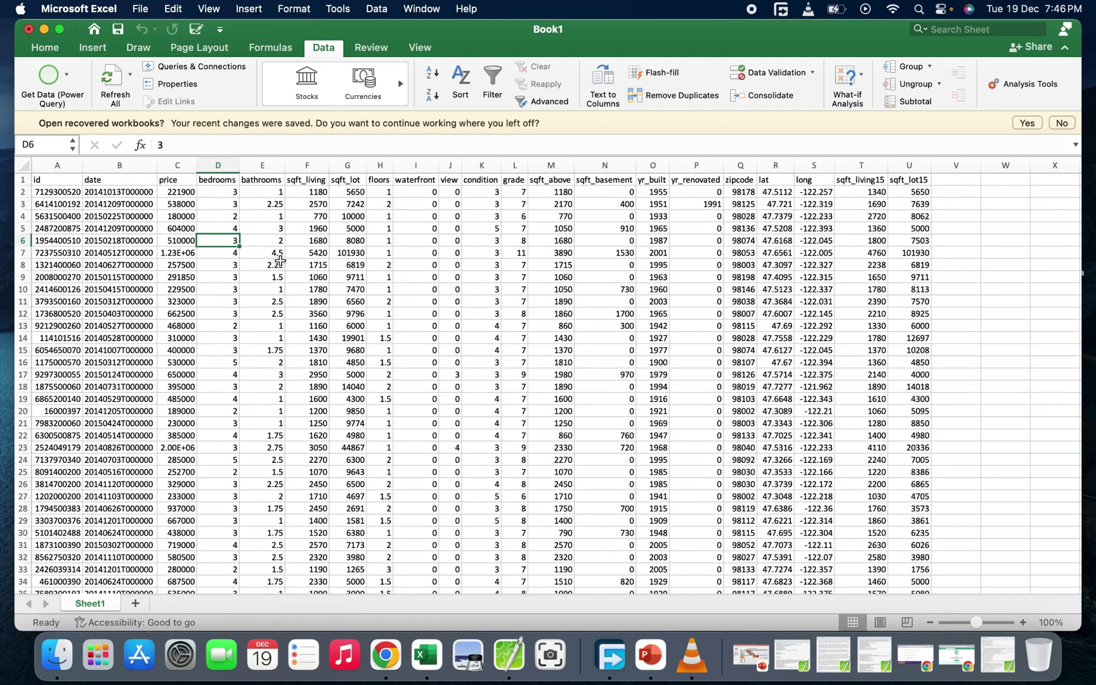
{"action": "left_click", "coordinate": [246, 353]}
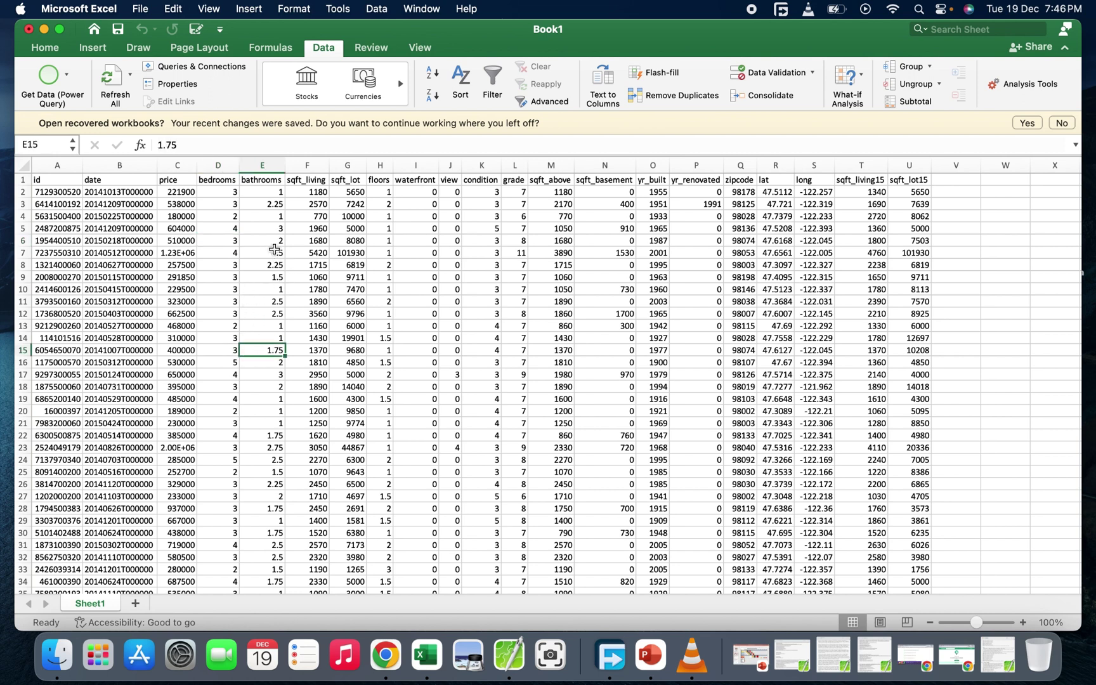
Rename the imported data's sheet as 1st method and add a new blank sheet.
{"action": "double_click", "coordinate": [87, 602]}
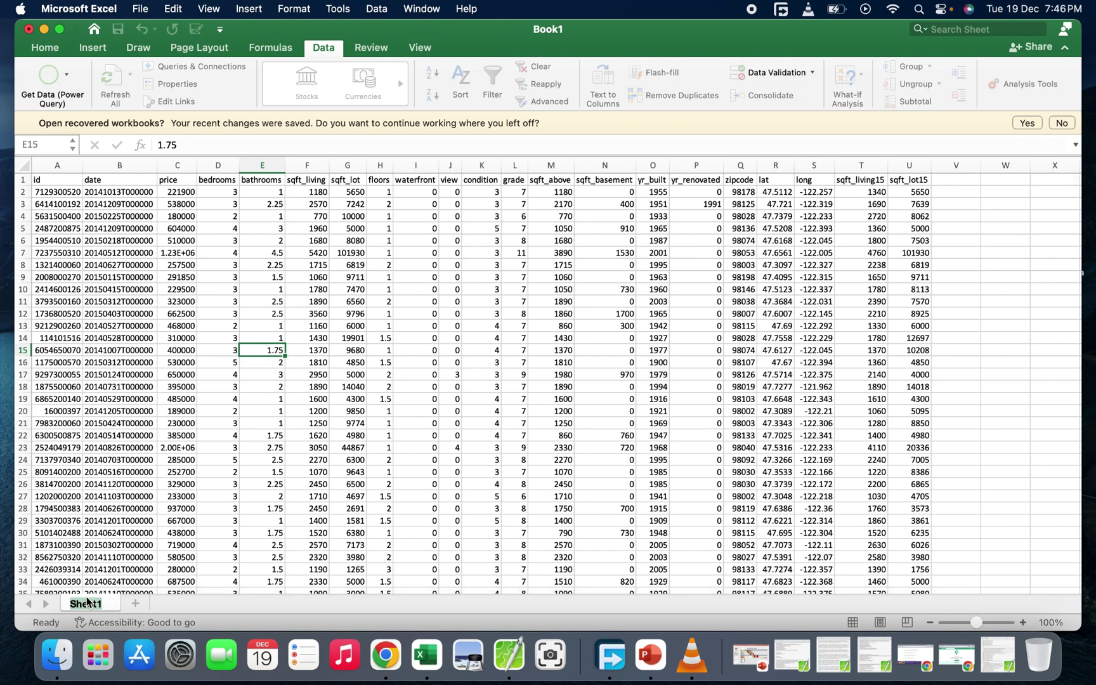
{"action": "type", "text": "1st method"}
{"action": "key", "text": "Return"}
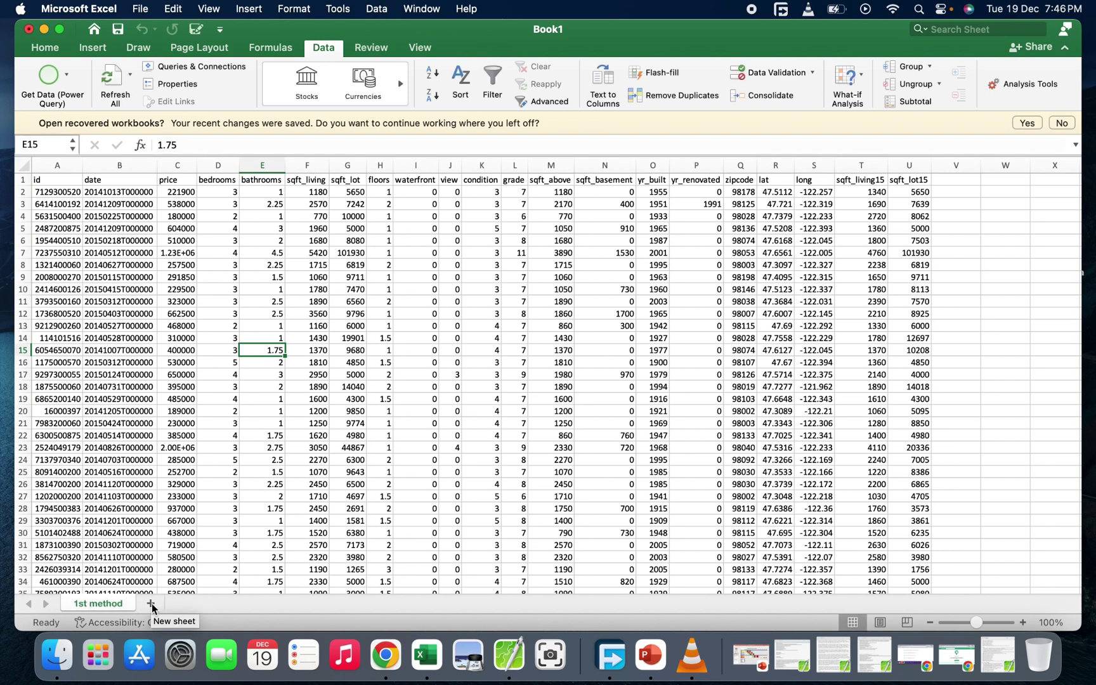
{"action": "left_click", "coordinate": [151, 603]}
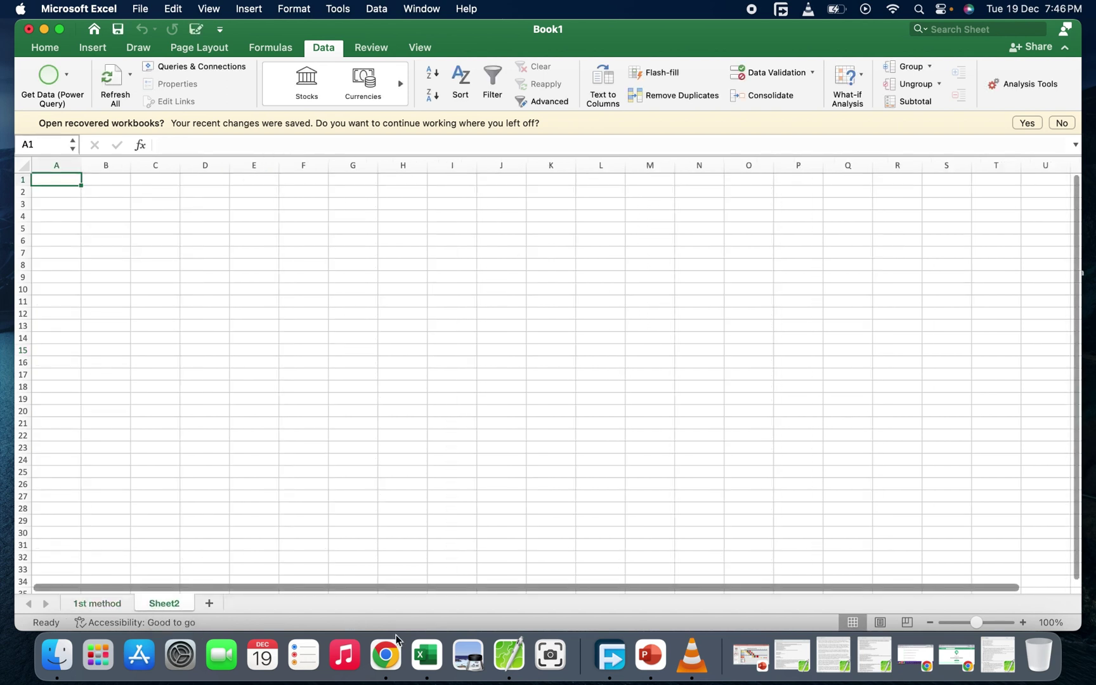
Switch to CotEditor and copy the entire housingsales text.
{"action": "left_click", "coordinate": [512, 654]}
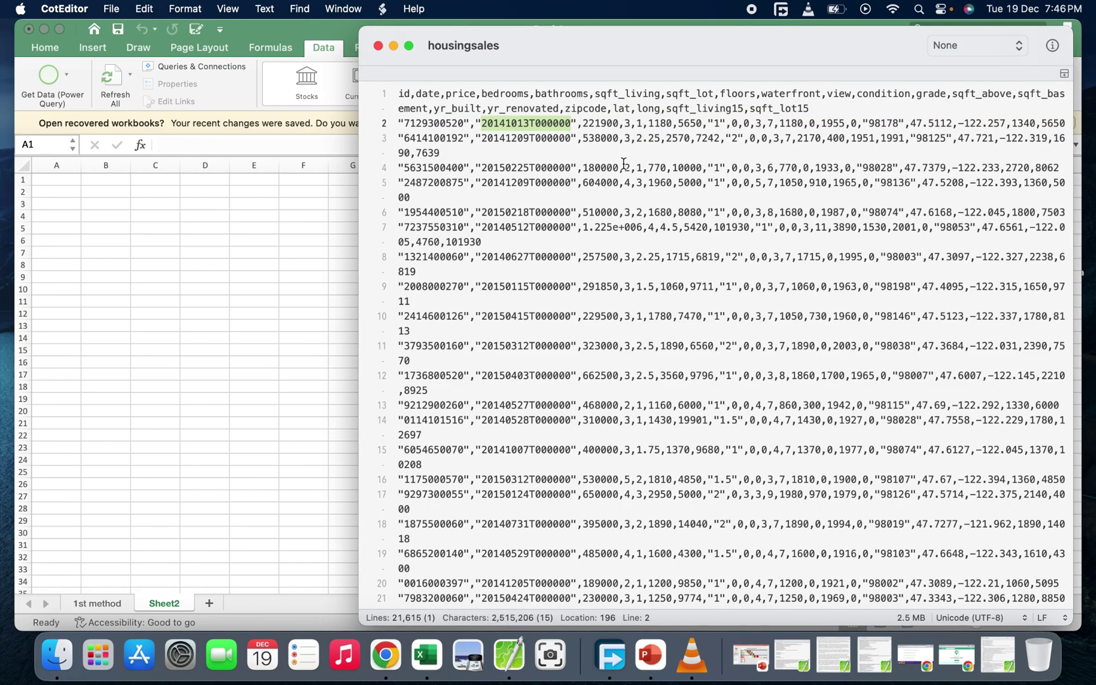
{"action": "left_click", "coordinate": [520, 145]}
{"action": "scroll", "coordinate": [520, 146], "scroll_direction": "up", "scroll_amount": 1}
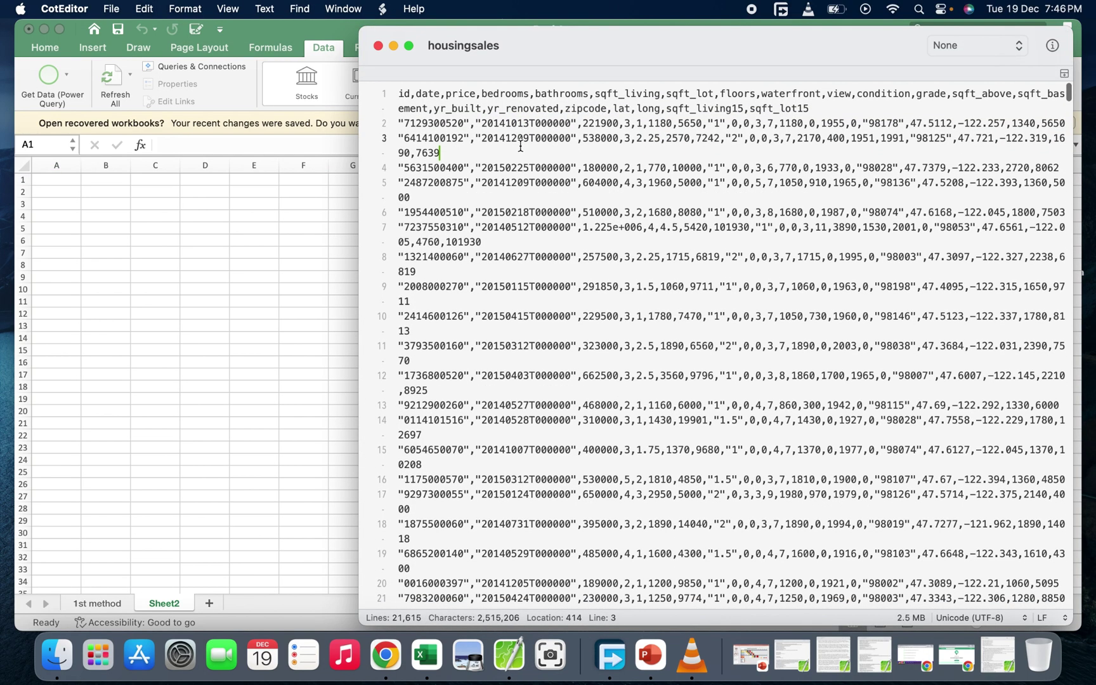
{"action": "left_click", "coordinate": [439, 115]}
{"action": "key", "text": "super+a"}
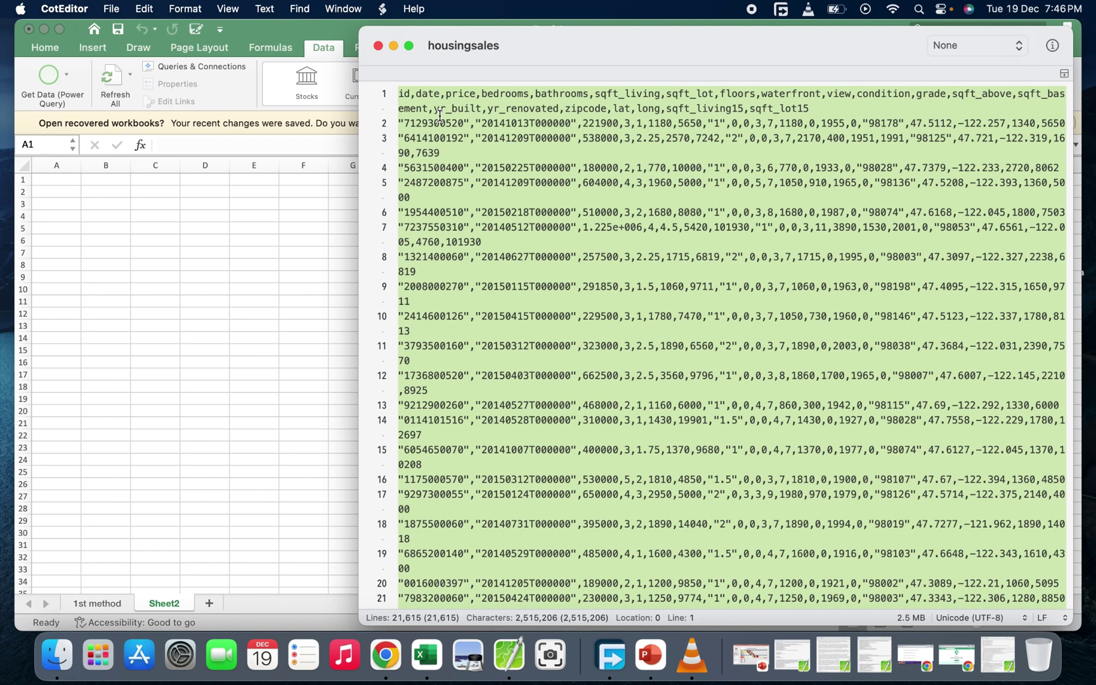
{"action": "key", "text": "super+c"}
Paste the copied housingsales text into cell A1 of Excel's blank Sheet2 and fit column A's width to its contents.
{"action": "left_click", "coordinate": [272, 97]}
{"action": "left_click", "coordinate": [60, 181]}
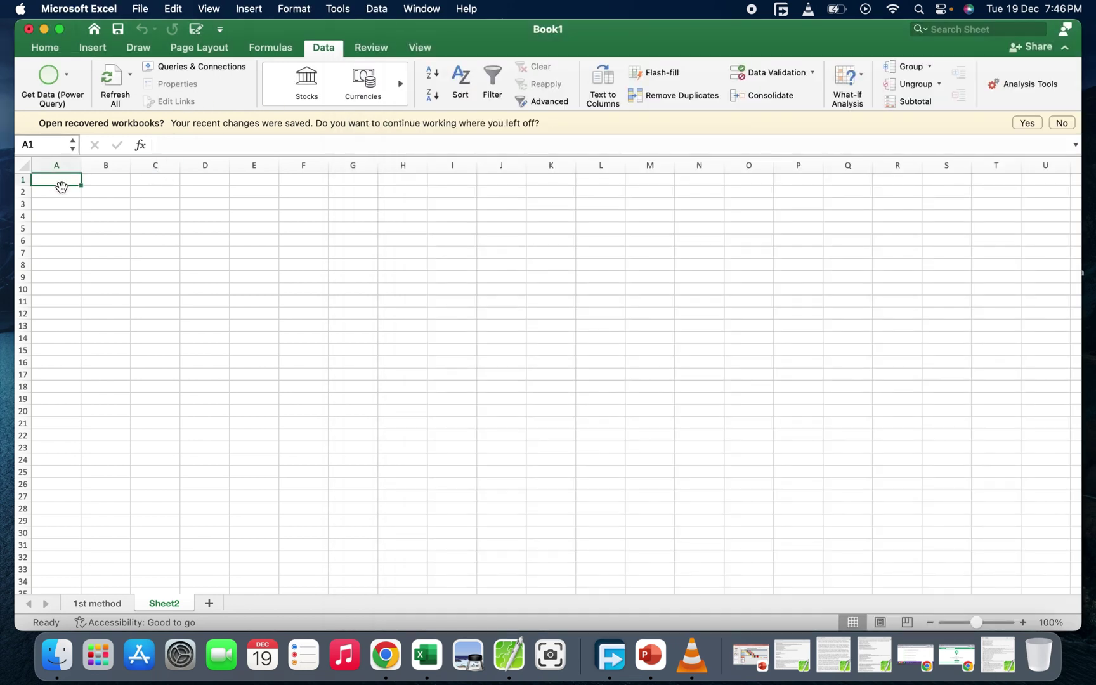
{"action": "key", "text": "super+v"}
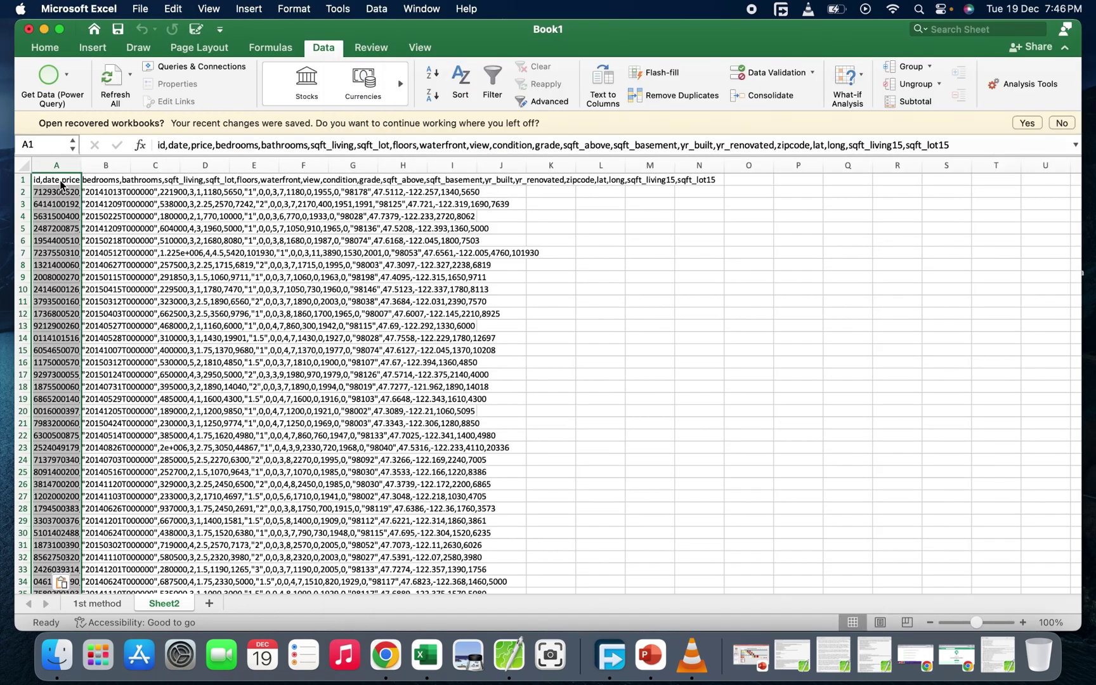
{"action": "left_click", "coordinate": [255, 265]}
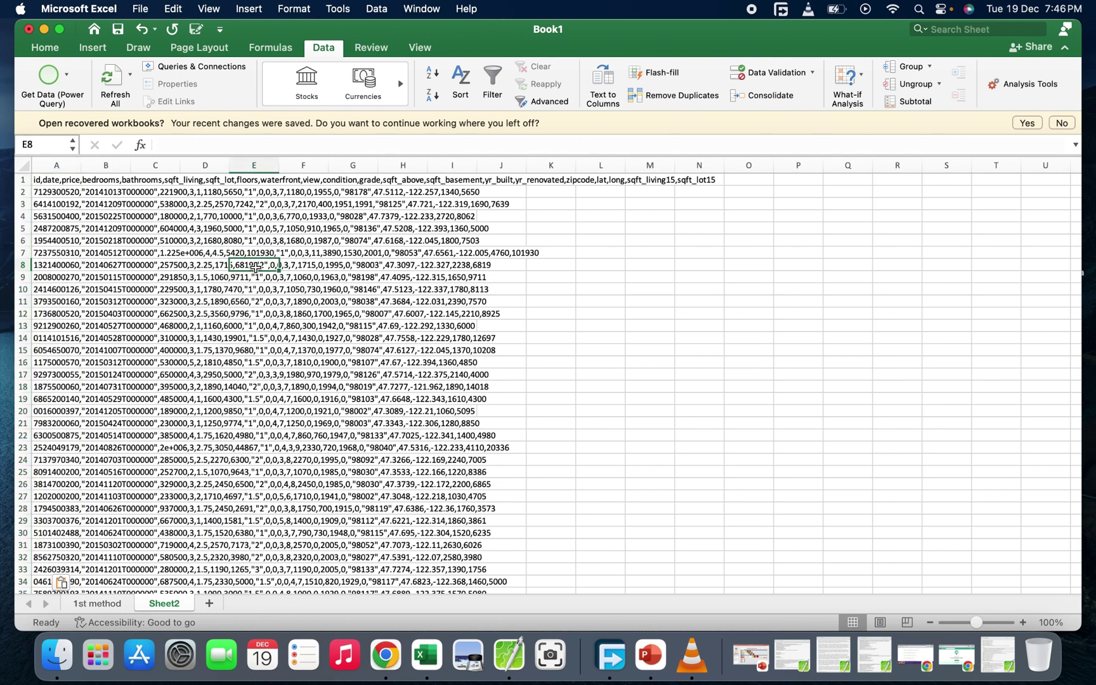
{"action": "double_click", "coordinate": [85, 167]}
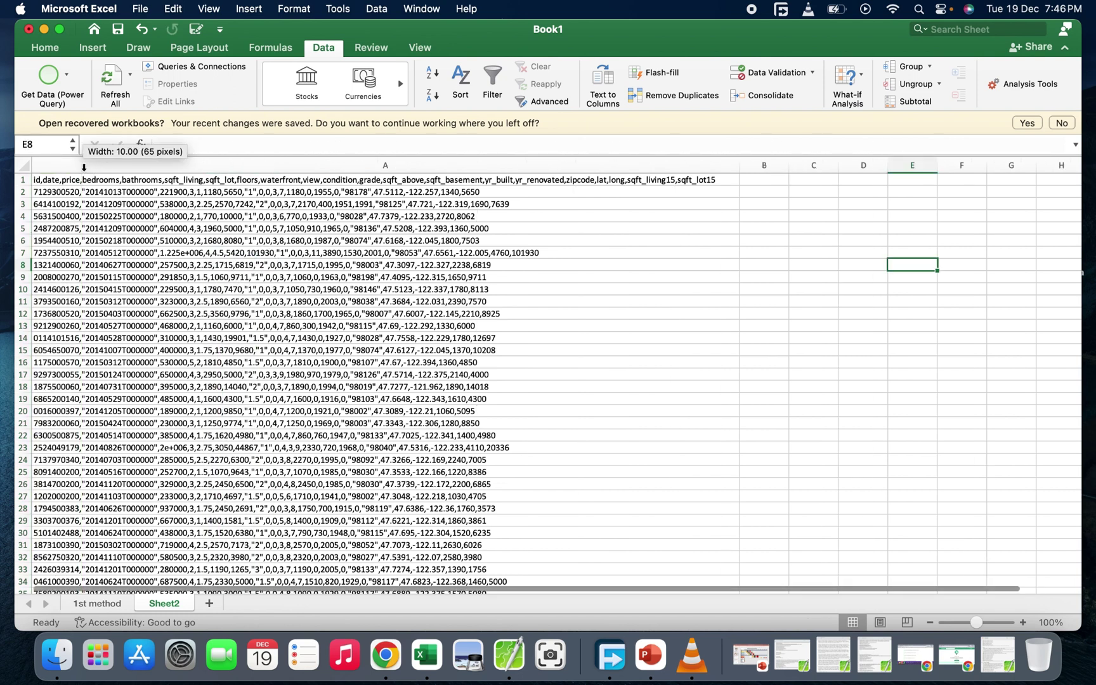
{"action": "left_click", "coordinate": [226, 293]}
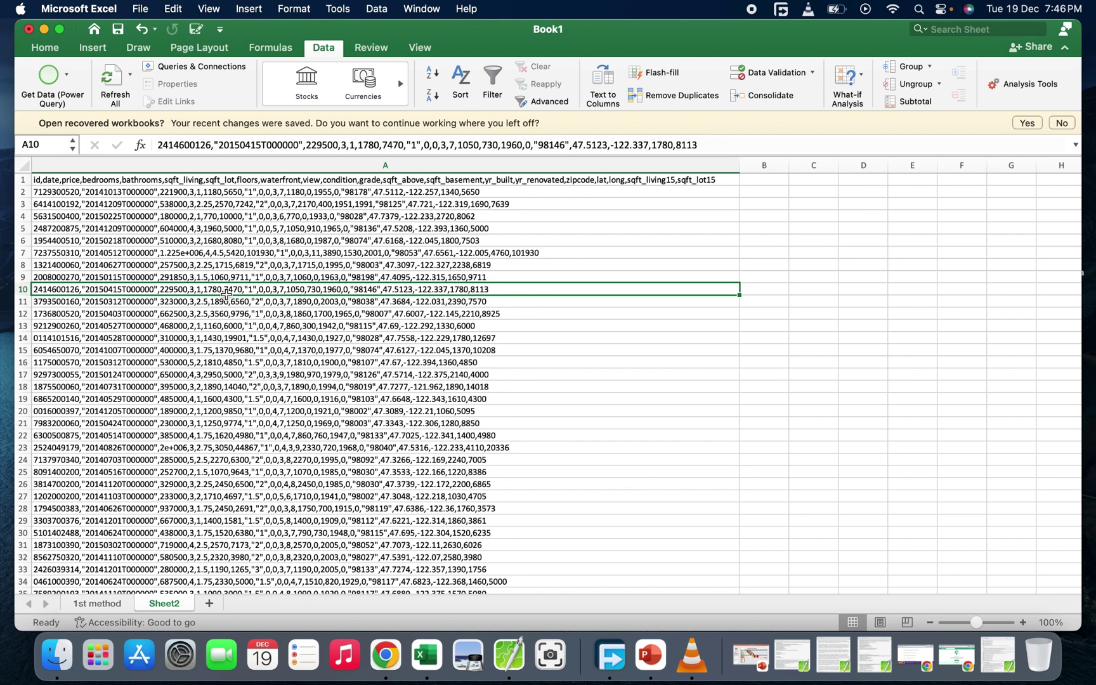
Split column A with Text to Columns as delimited data, using comma instead of tab as the delimiter.
{"action": "left_click", "coordinate": [221, 165]}
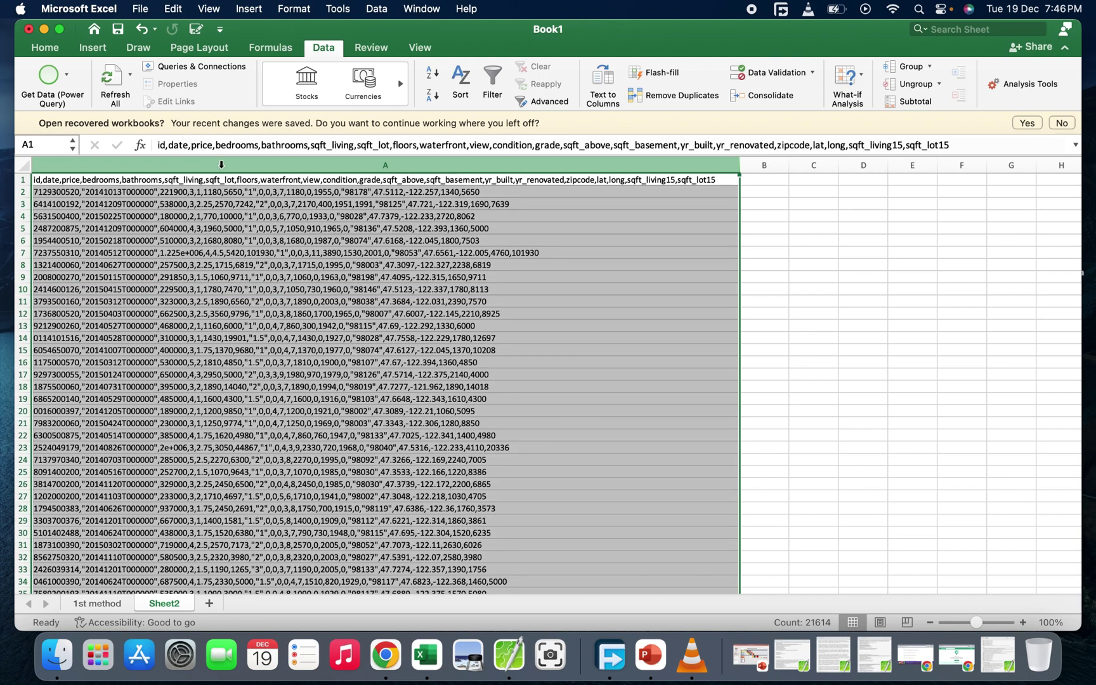
{"action": "left_click", "coordinate": [325, 50]}
{"action": "left_click", "coordinate": [324, 50]}
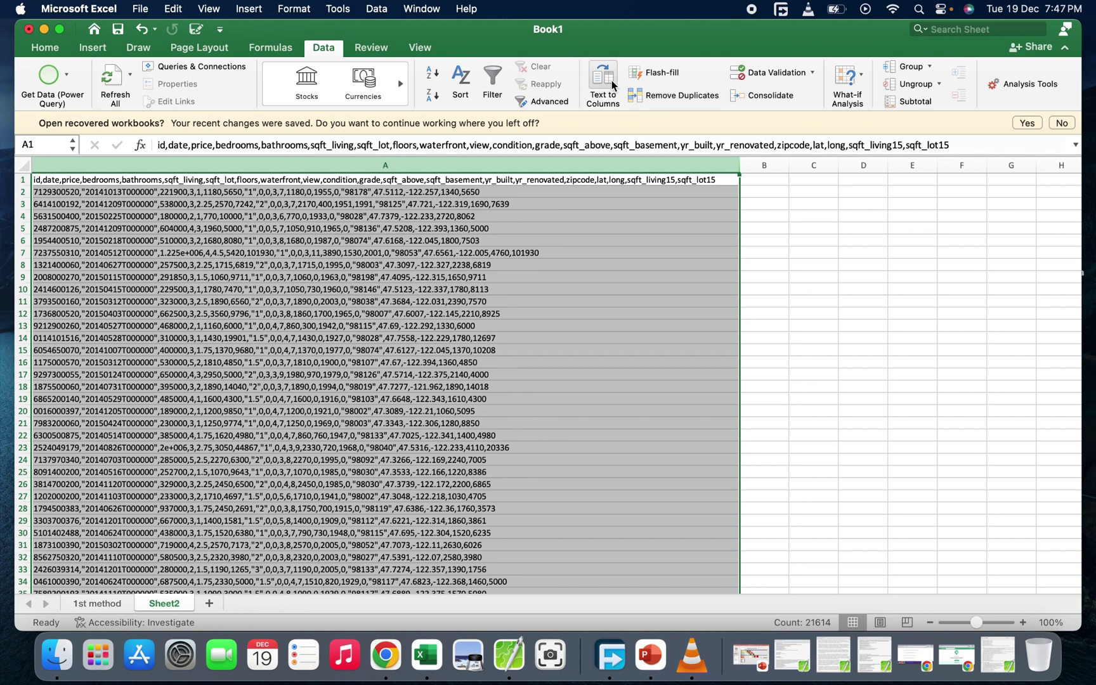
{"action": "left_click", "coordinate": [608, 80]}
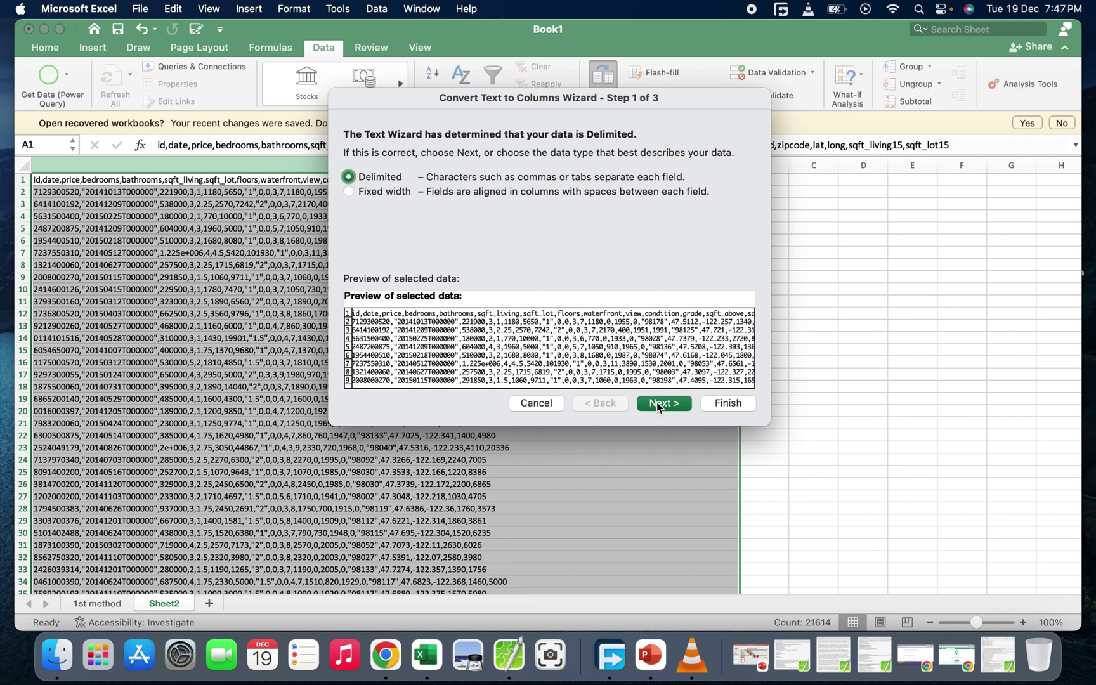
{"action": "left_click", "coordinate": [661, 403]}
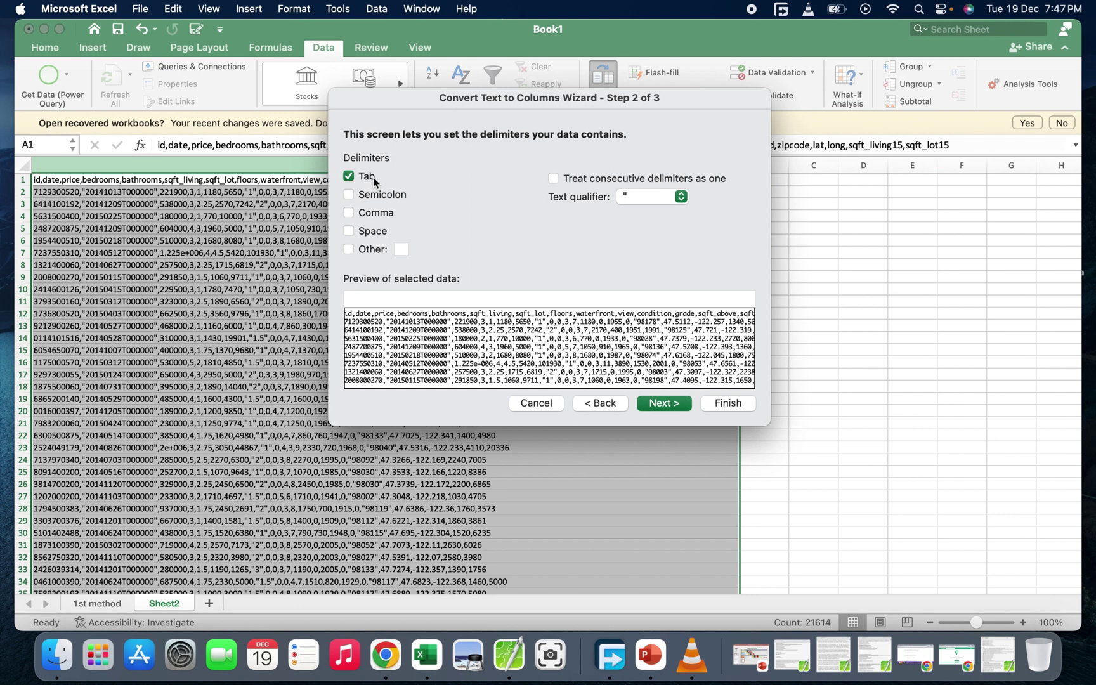
{"action": "left_click", "coordinate": [348, 176]}
{"action": "left_click", "coordinate": [349, 177]}
{"action": "left_click", "coordinate": [349, 177]}
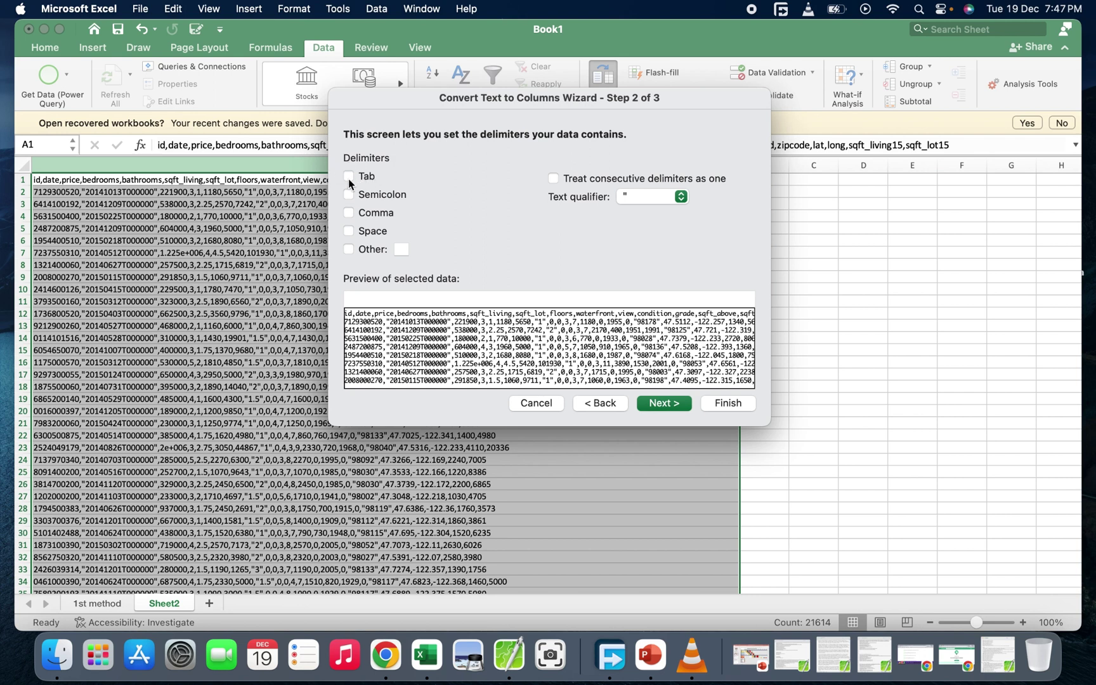
{"action": "left_click", "coordinate": [348, 212]}
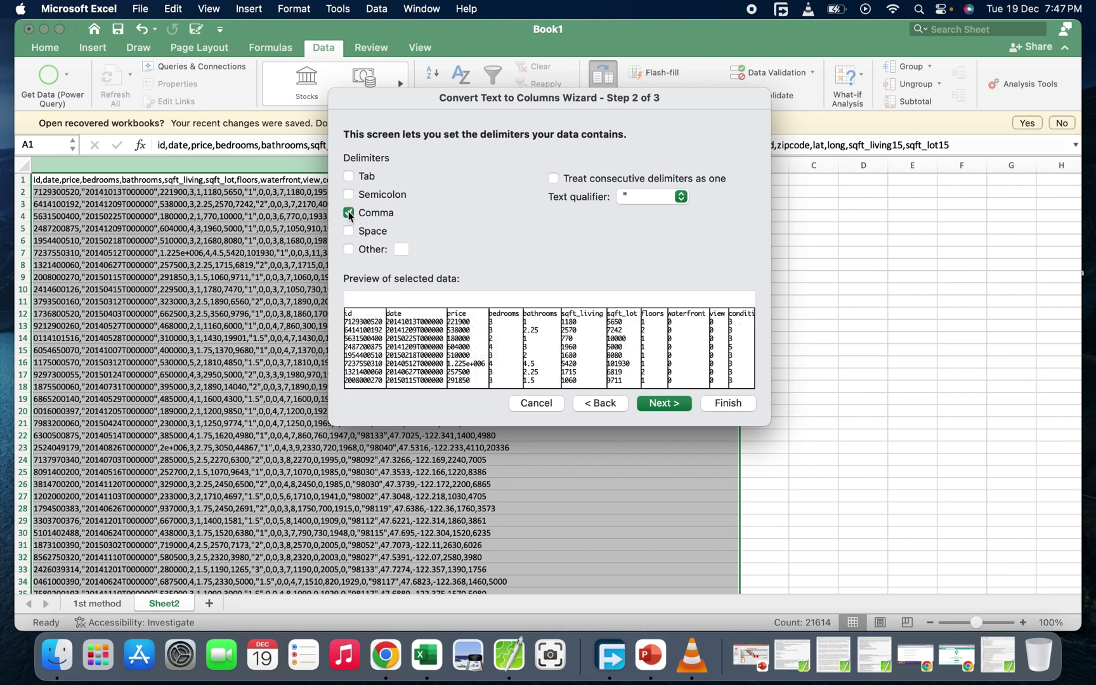
{"action": "left_click", "coordinate": [665, 403]}
{"action": "left_click", "coordinate": [720, 406]}
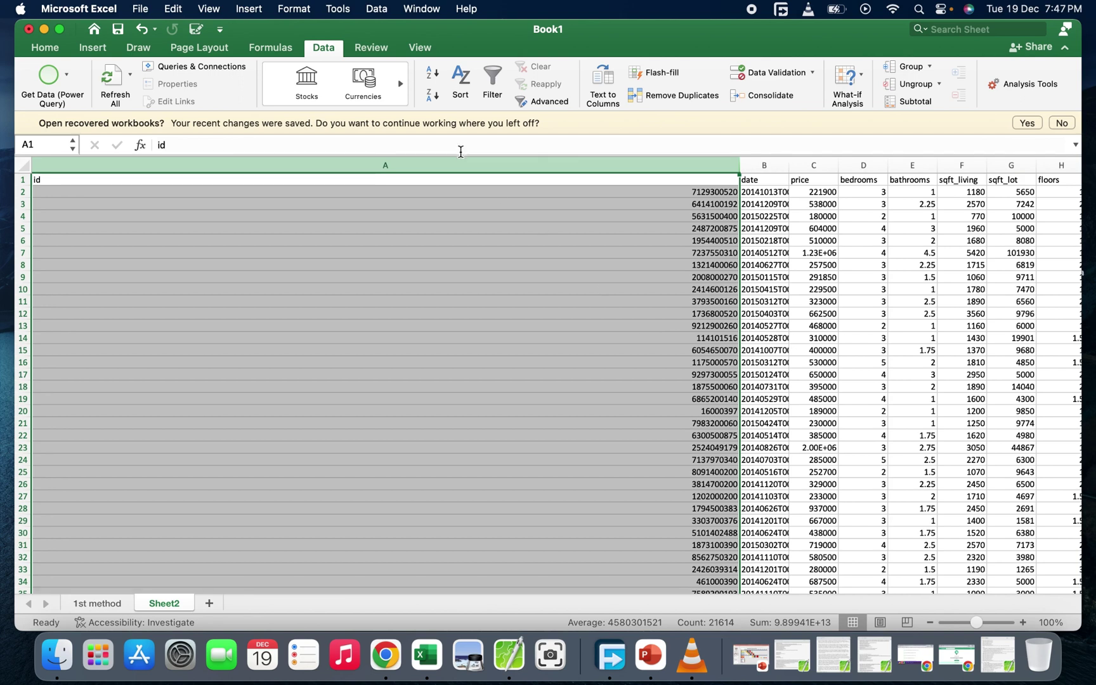
Narrow the overly wide id column to about the width of its numbers.
{"action": "left_click_drag", "start_coordinate": [740, 170], "coordinate": [83, 166]}
{"action": "key", "text": "super+z"}
{"action": "key", "text": "super+z"}
Rename Sheet2 as 2nd method.
{"action": "double_click", "coordinate": [164, 602]}
{"action": "type", "text": "2nd"}
{"action": "key", "text": "Return"}
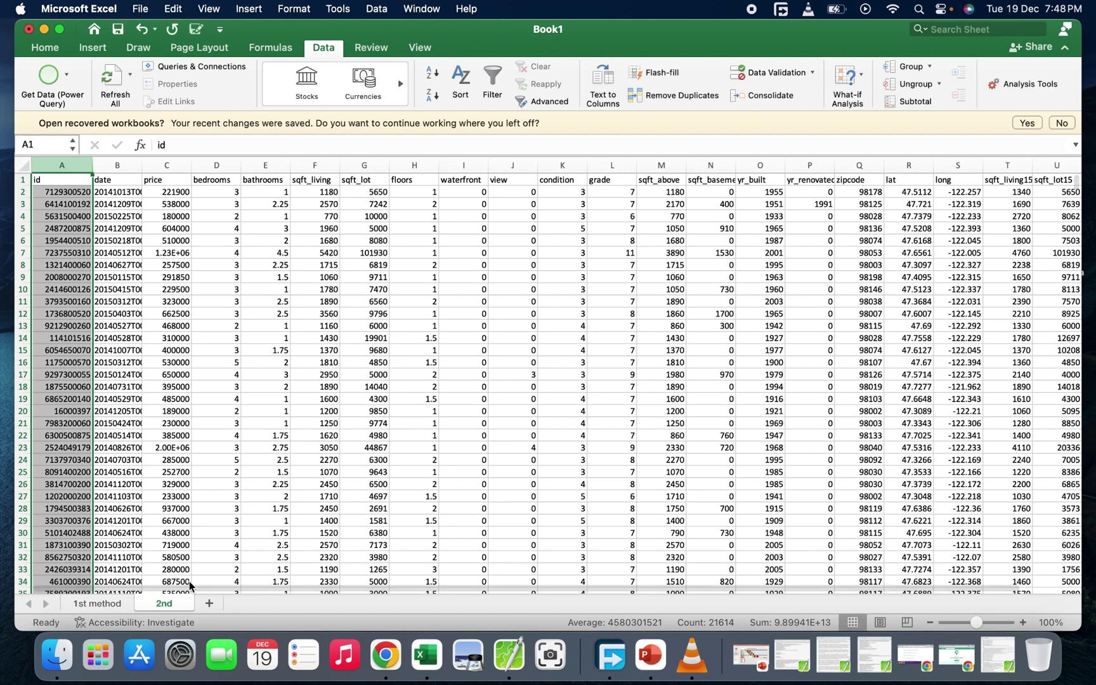
{"action": "double_click", "coordinate": [171, 600]}
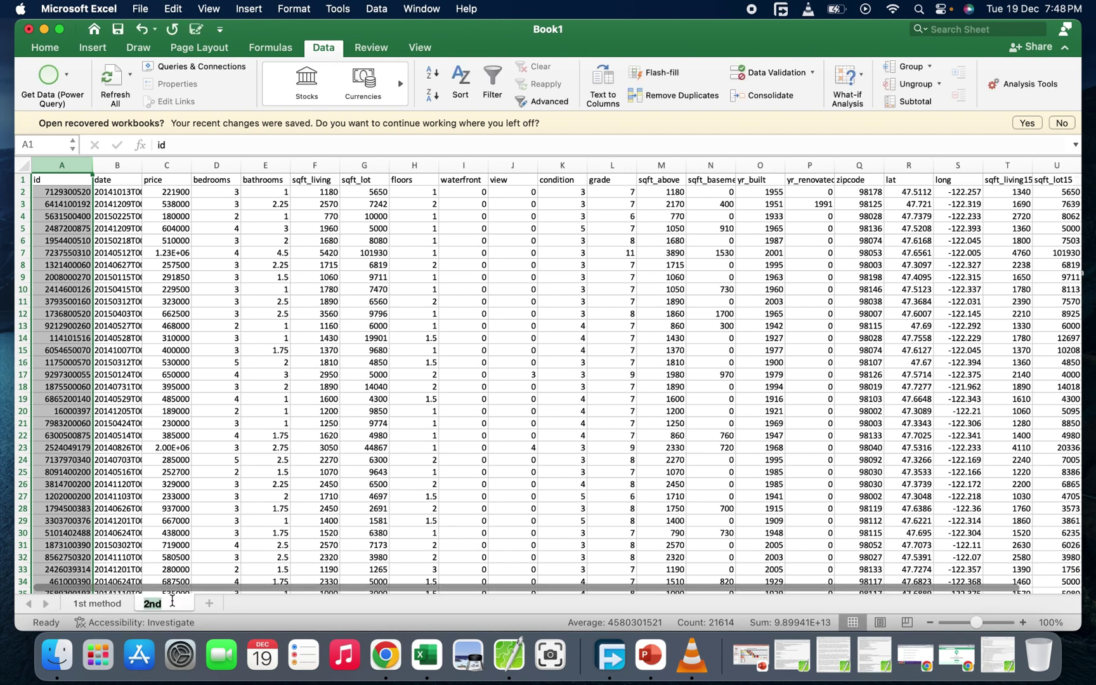
{"action": "type", "text": "2m"}
{"action": "key", "text": "BackSpace"}
{"action": "type", "text": "nd met"}
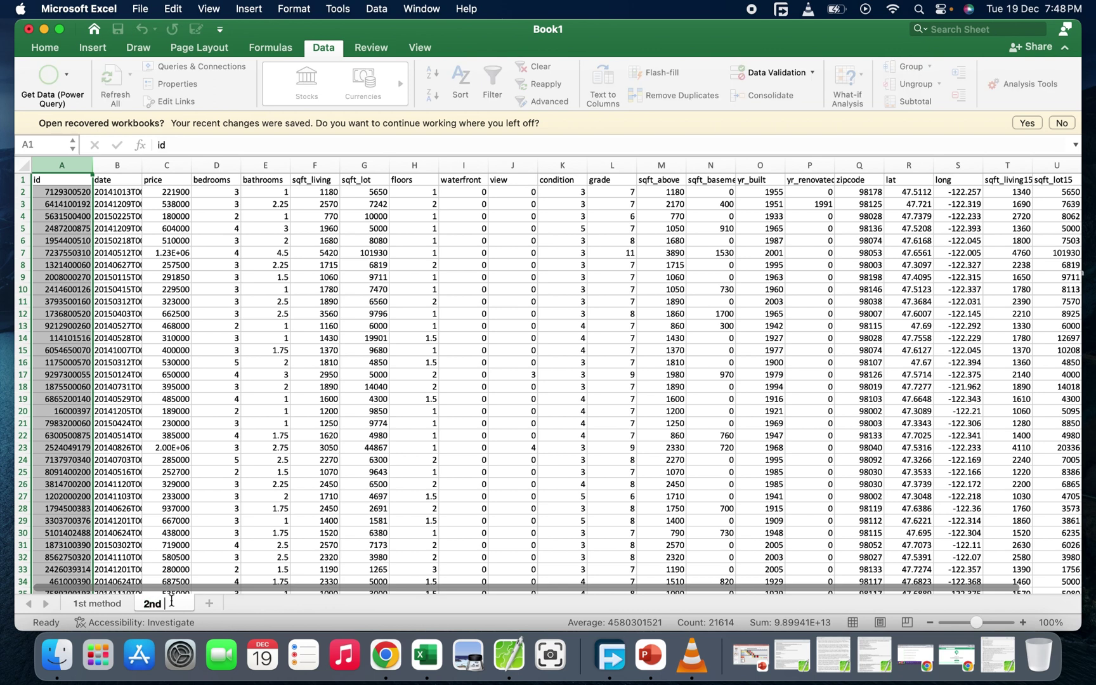
{"action": "type", "text": "hod"}
{"action": "key", "text": "Return"}
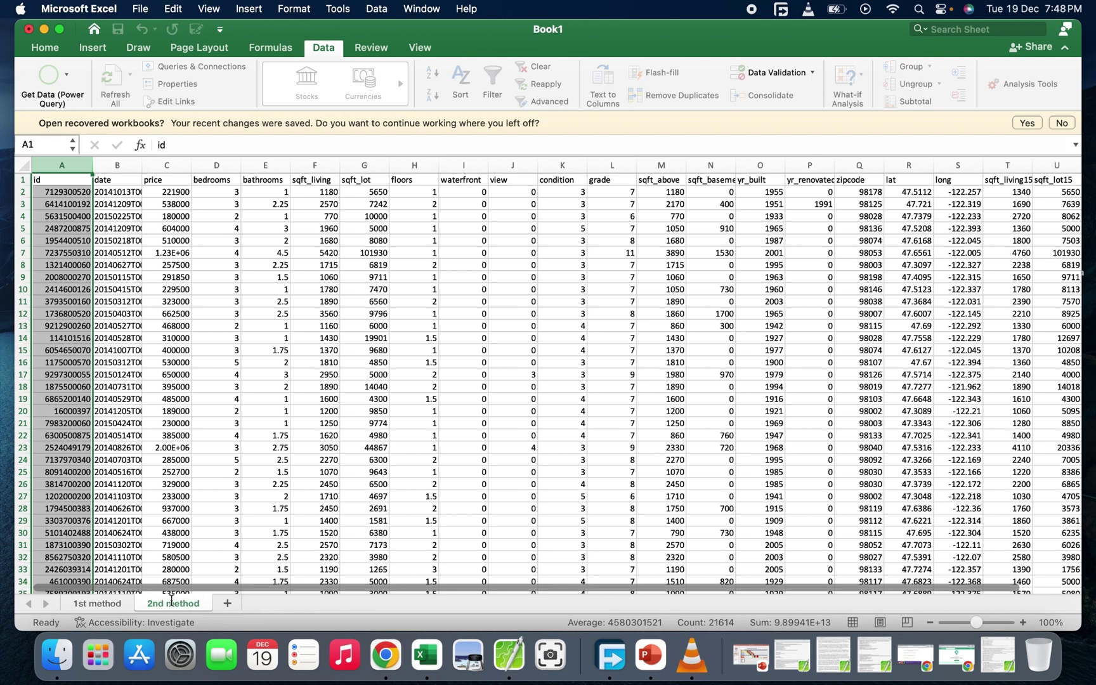
{"action": "left_click", "coordinate": [185, 486]}
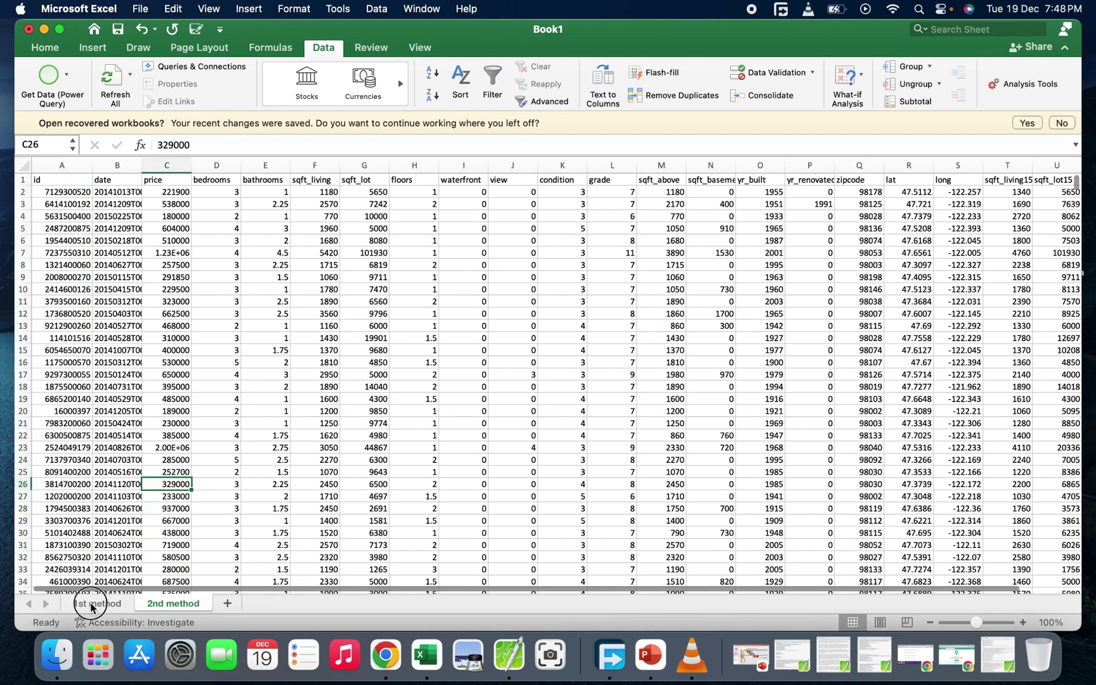
Compare the data on the 1st method and 2nd method sheets, and slightly narrow the price column on the 2nd method sheet.
{"action": "left_click", "coordinate": [91, 603]}
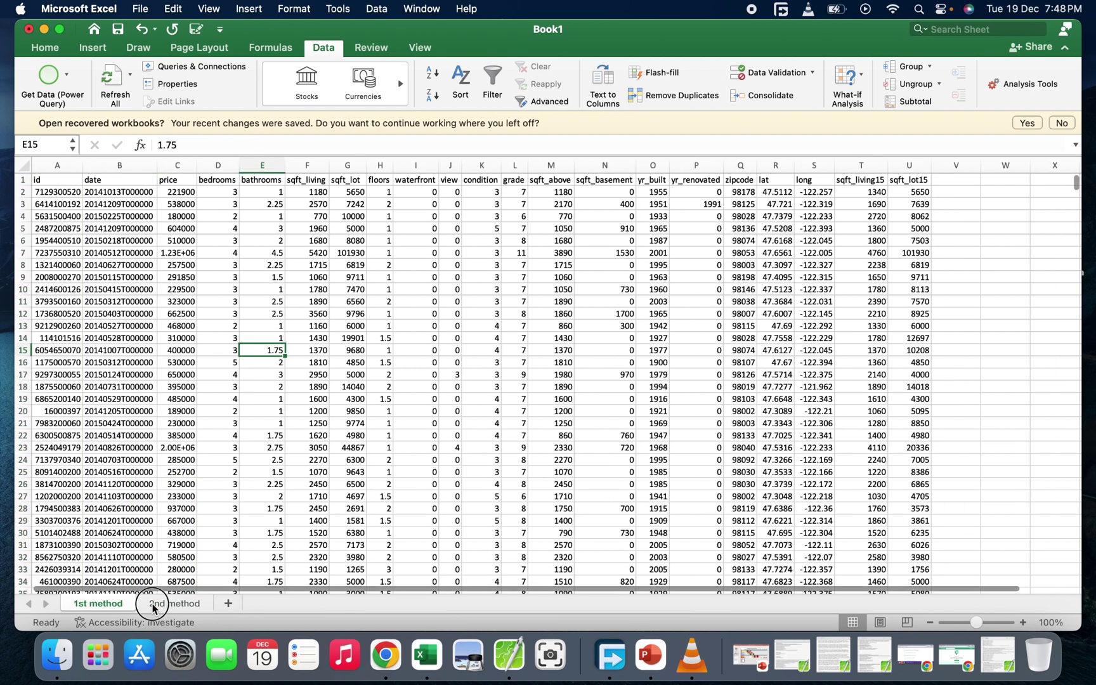
{"action": "left_click", "coordinate": [152, 606]}
{"action": "left_click", "coordinate": [106, 607]}
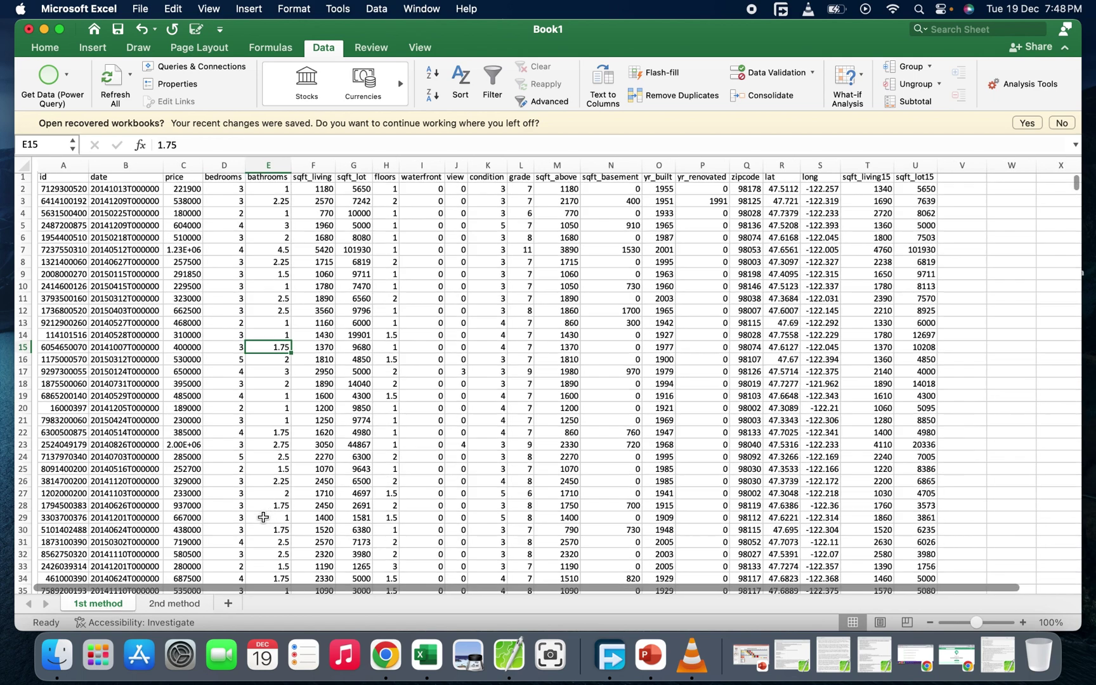
{"action": "left_click", "coordinate": [175, 603]}
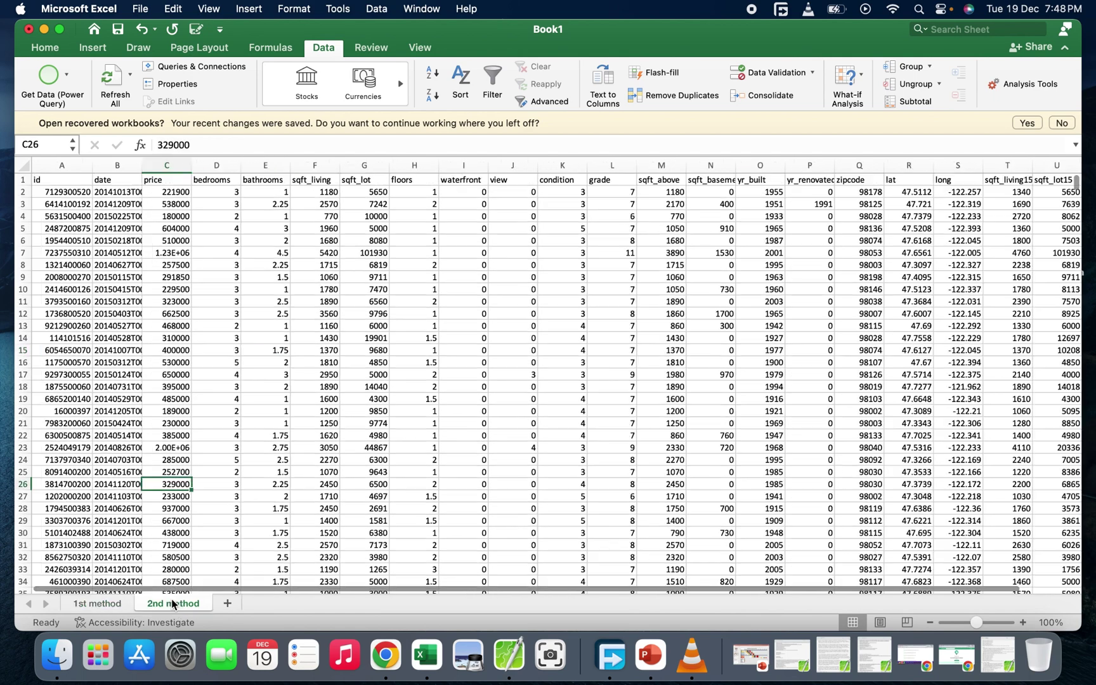
{"action": "left_click_drag", "start_coordinate": [192, 165], "coordinate": [182, 166]}
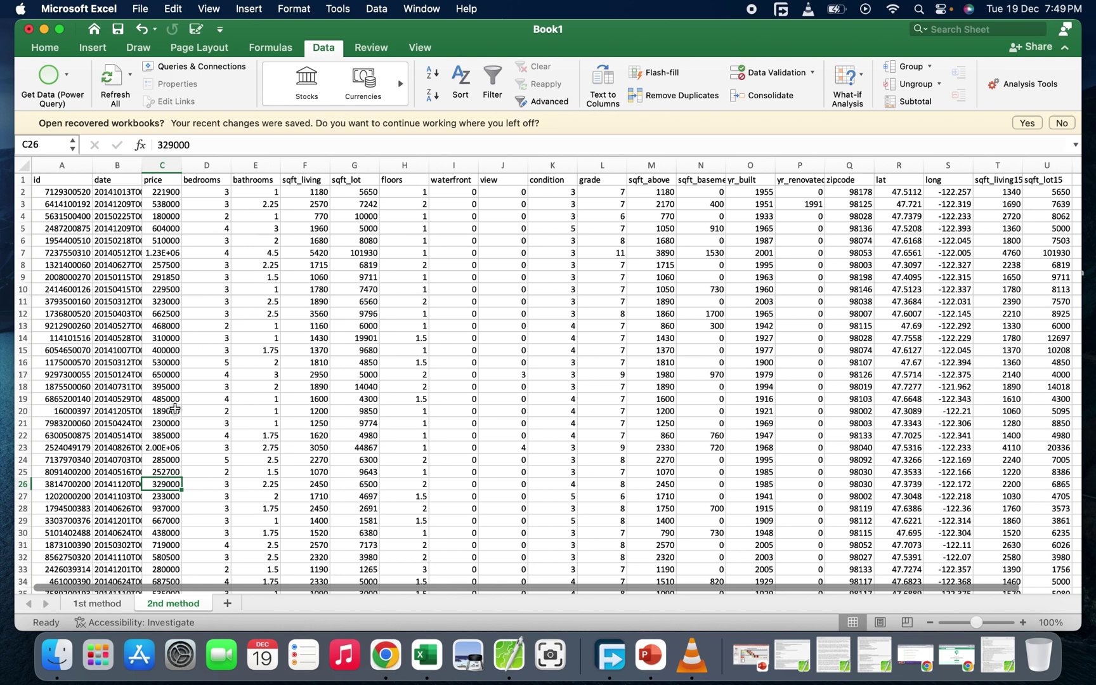
Switch to CotEditor, clear the text selection in housingsales and shift its window further over the Excel sheet.
{"action": "left_click", "coordinate": [507, 658]}
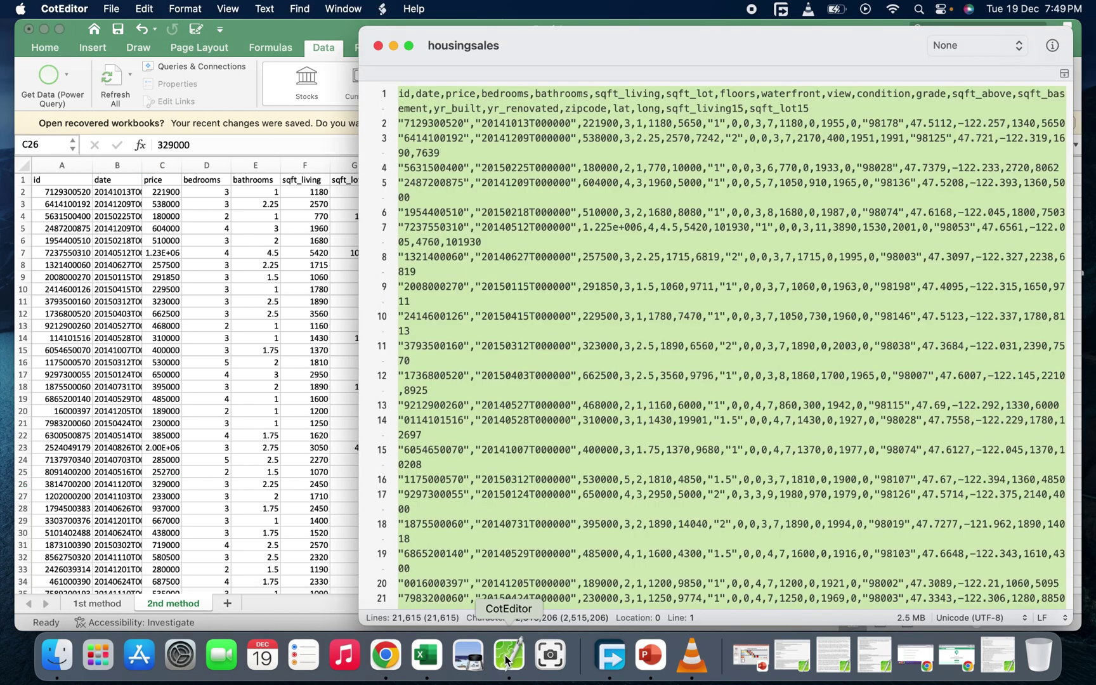
{"action": "left_click", "coordinate": [606, 212]}
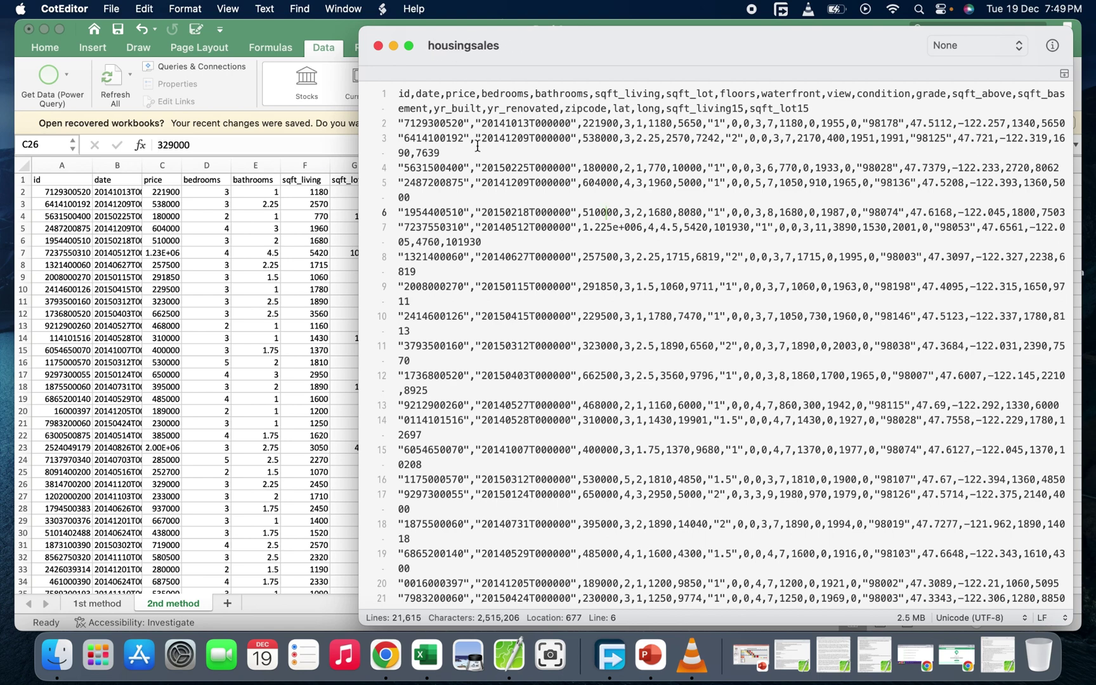
{"action": "left_click_drag", "start_coordinate": [578, 44], "coordinate": [507, 44]}
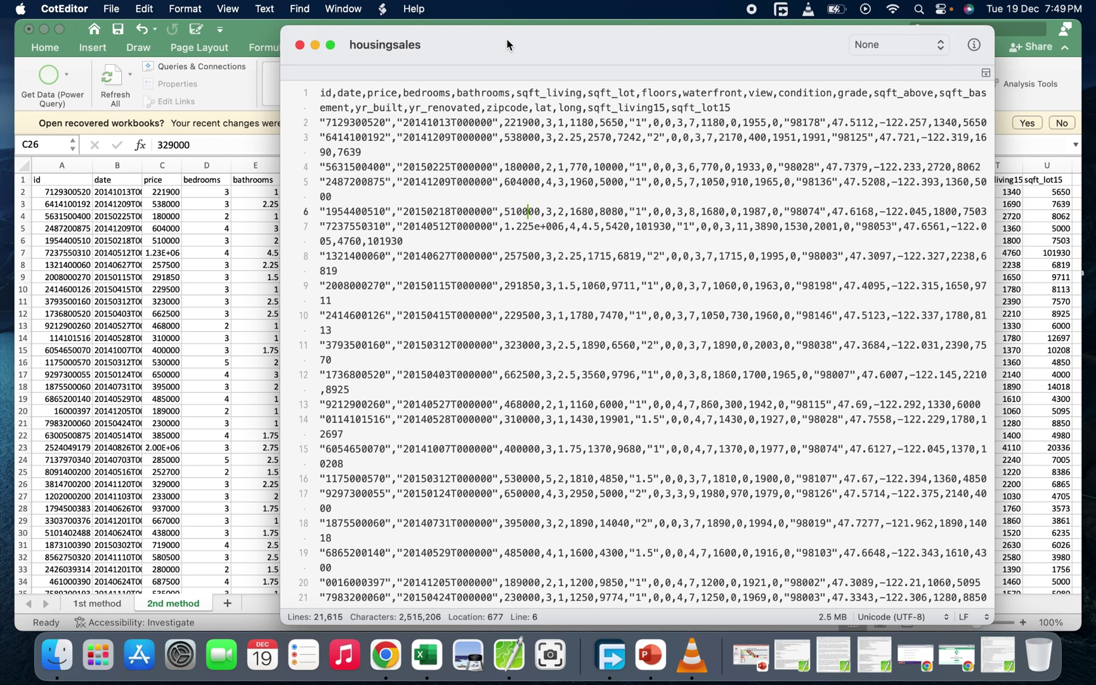
{"action": "left_click_drag", "start_coordinate": [409, 46], "coordinate": [408, 46]}
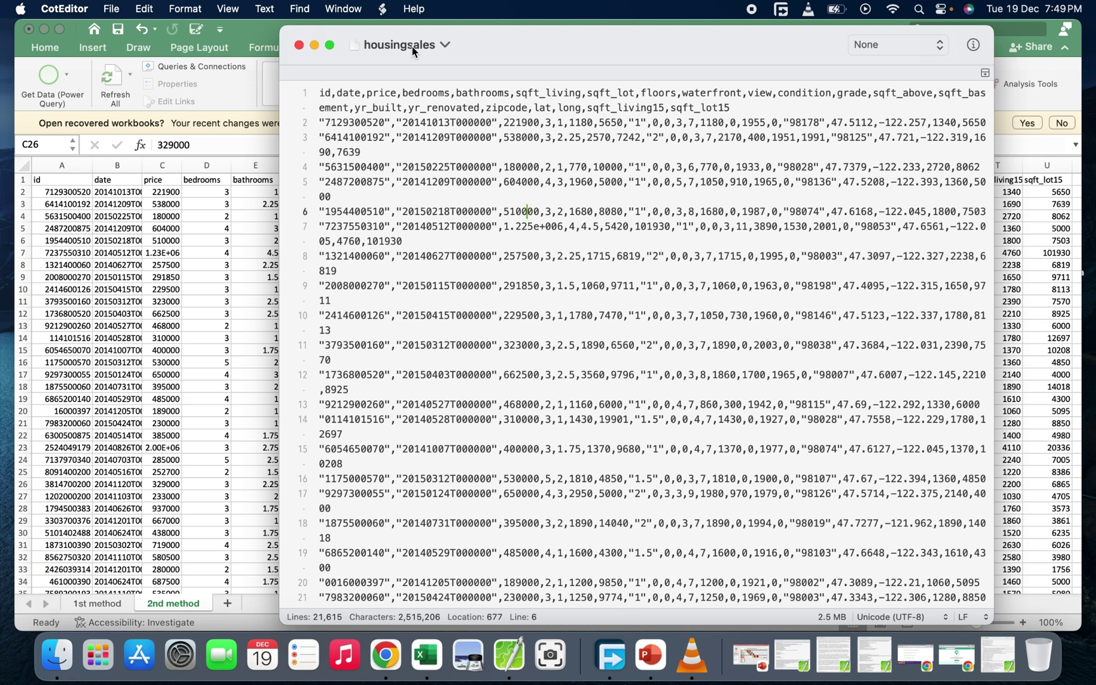
Rename the housingsales file on the Desktop as saleshousingdataset.csv.
{"action": "left_click", "coordinate": [444, 45]}
{"action": "left_click", "coordinate": [406, 74]}
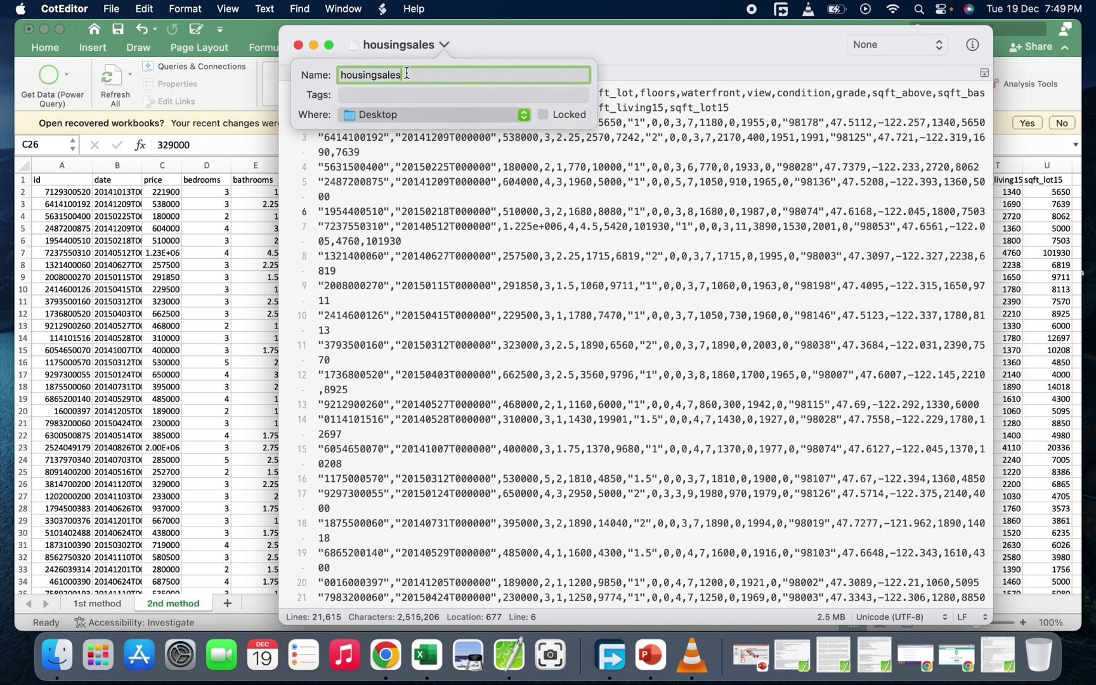
{"action": "left_click_drag", "start_coordinate": [408, 73], "coordinate": [321, 74]}
{"action": "type", "text": "saleshousingsataset"}
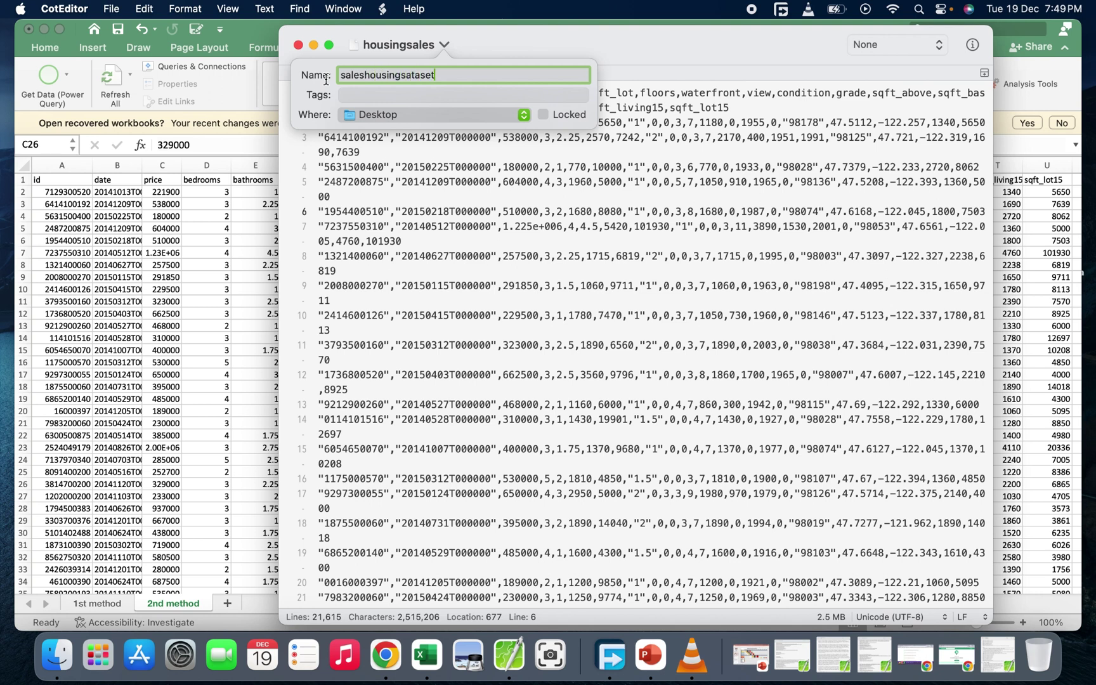
{"action": "key", "text": "BackSpace"}
{"action": "key", "text": "BackSpace"}
{"action": "key", "text": "BackSpace"}
{"action": "key", "text": "BackSpace"}
{"action": "key", "text": "BackSpace"}
{"action": "type", "text": "dataset"}
{"action": "type", "text": ".csv"}
{"action": "key", "text": "Return"}
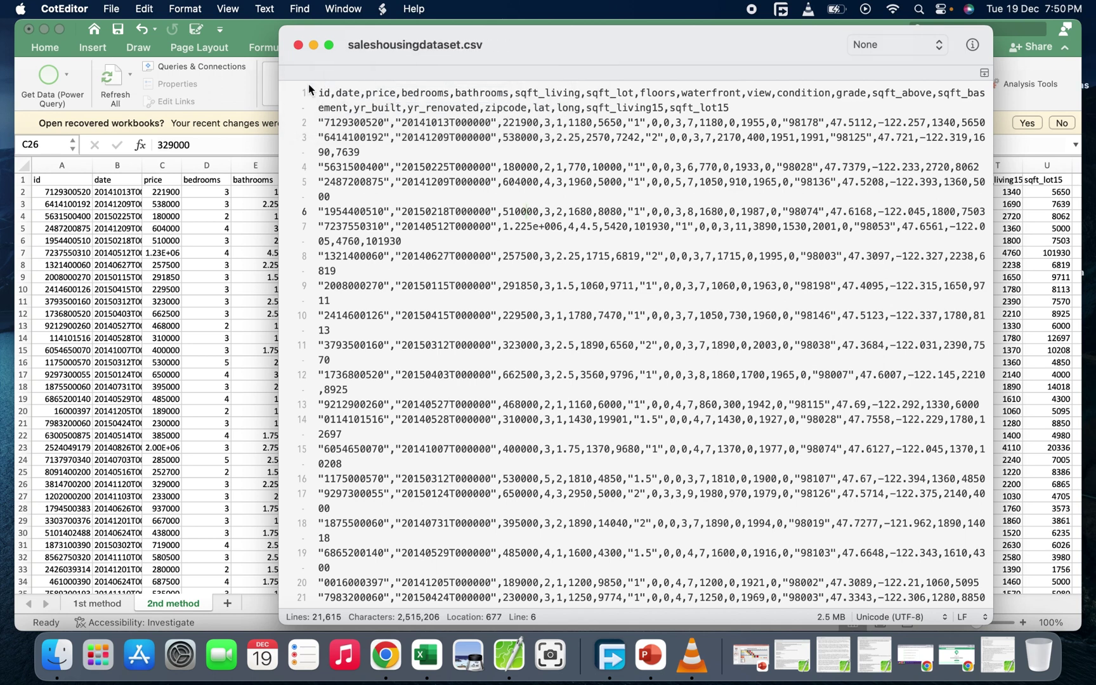
Minimize the Excel and CotEditor windows and reposition the saleshousingdataset.csv and Housingsalesdata files on the desktop.
{"action": "left_click", "coordinate": [44, 29]}
{"action": "left_click", "coordinate": [312, 45]}
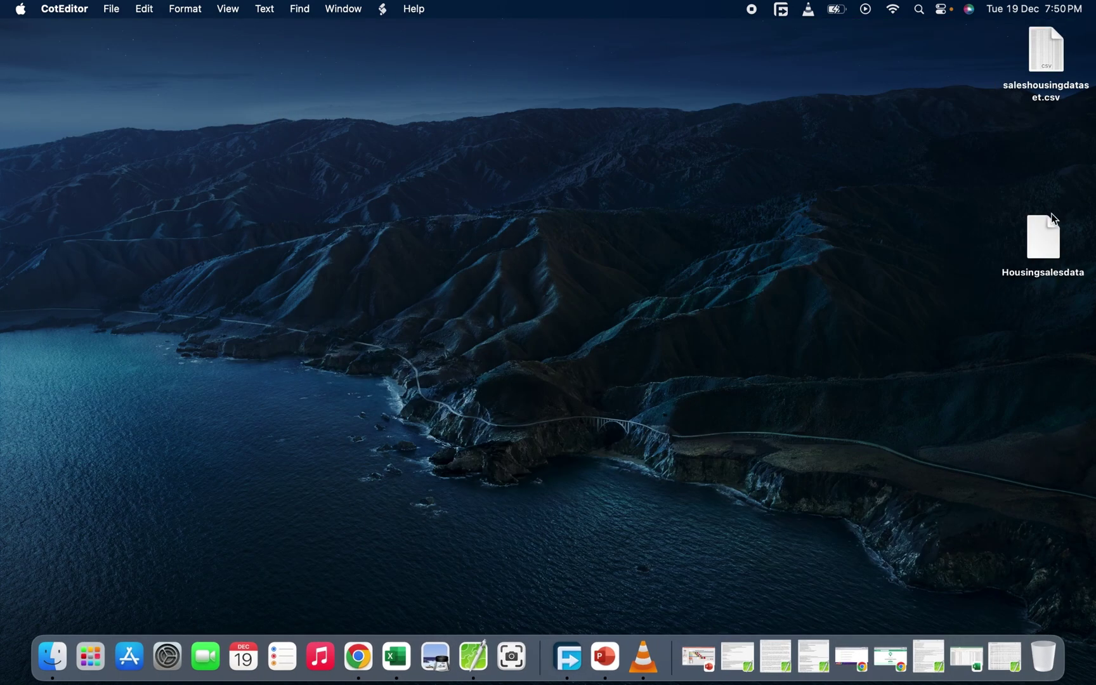
{"action": "left_click_drag", "start_coordinate": [1052, 48], "coordinate": [815, 72]}
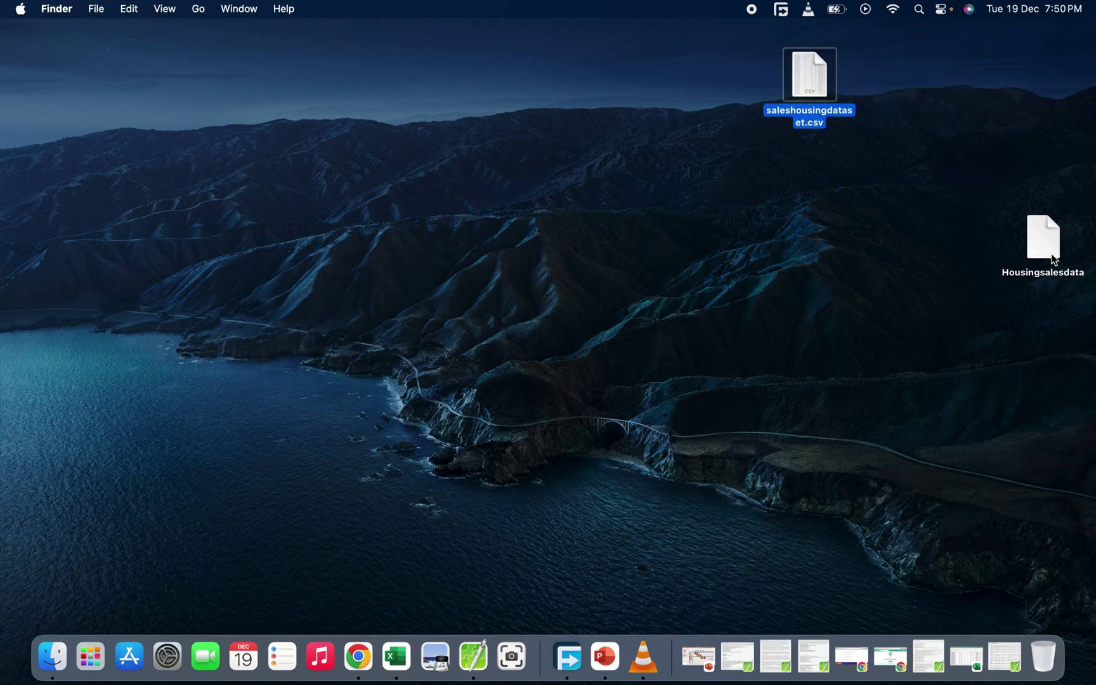
{"action": "left_click_drag", "start_coordinate": [1039, 222], "coordinate": [1037, 114]}
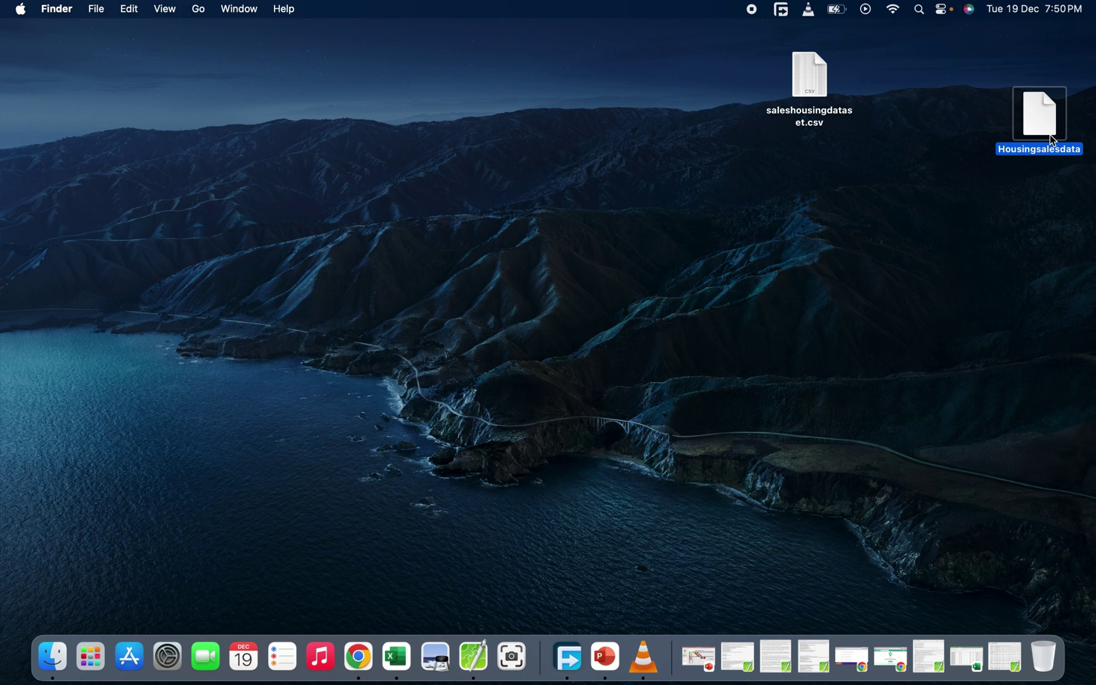
Open saleshousingdataset.csv from the desktop with Microsoft Excel.
{"action": "left_click", "coordinate": [817, 84]}
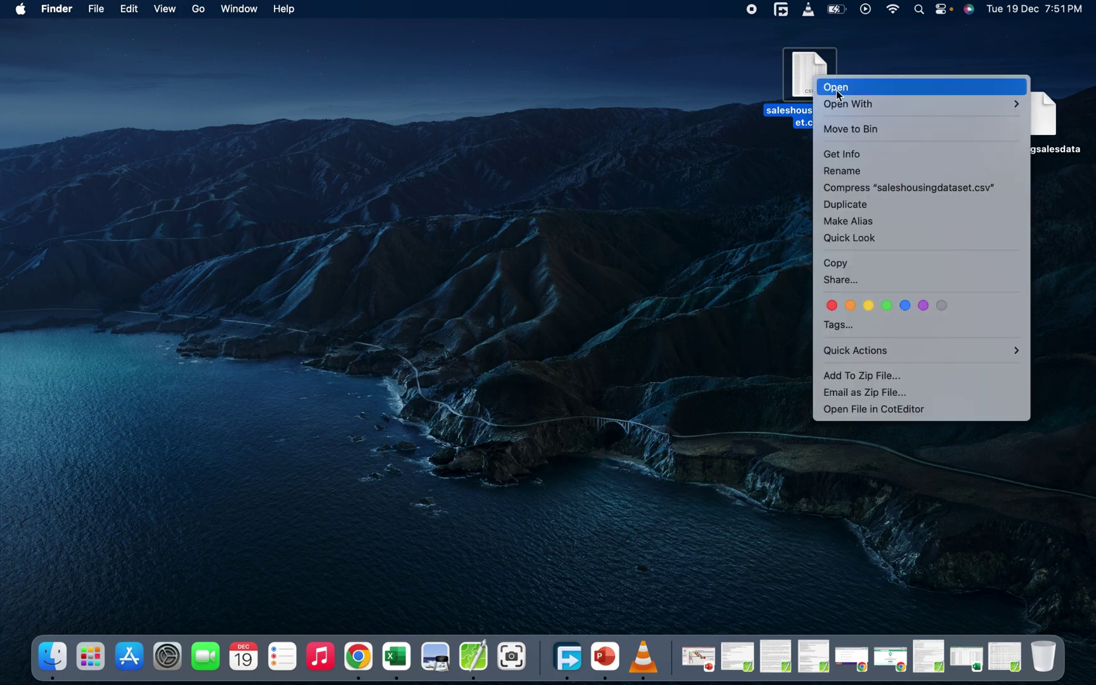
{"action": "mouse_move", "coordinate": [835, 104]}
{"action": "left_click", "coordinate": [717, 163]}
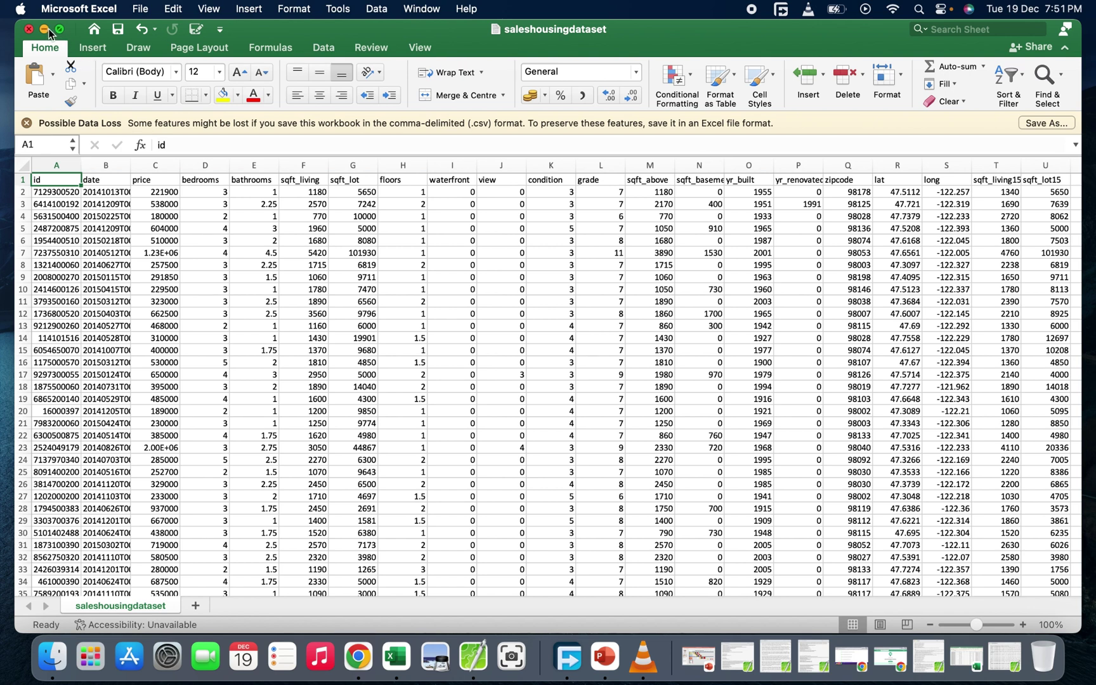
Shift the saleshousingdataset workbook window aside, try moving the desktop CSV file onto it, and bring the window back.
{"action": "left_click_drag", "start_coordinate": [384, 35], "coordinate": [55, 22]}
{"action": "left_click_drag", "start_coordinate": [803, 80], "coordinate": [412, 301]}
{"action": "left_click_drag", "start_coordinate": [809, 76], "coordinate": [495, 329]}
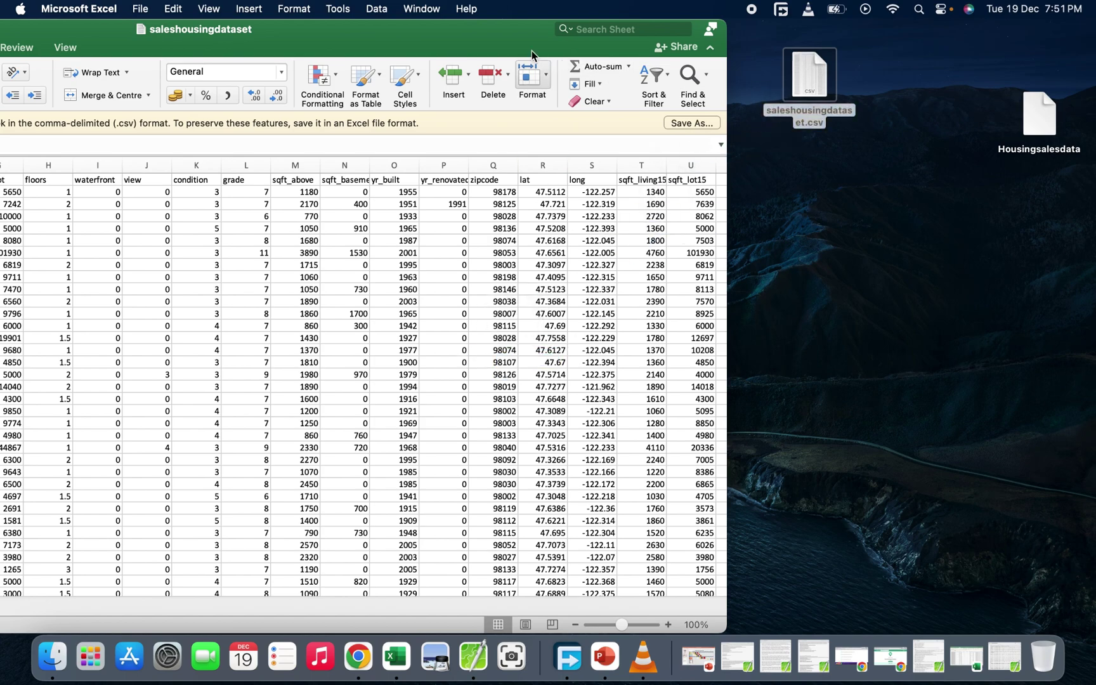
{"action": "left_click_drag", "start_coordinate": [454, 48], "coordinate": [845, 21]}
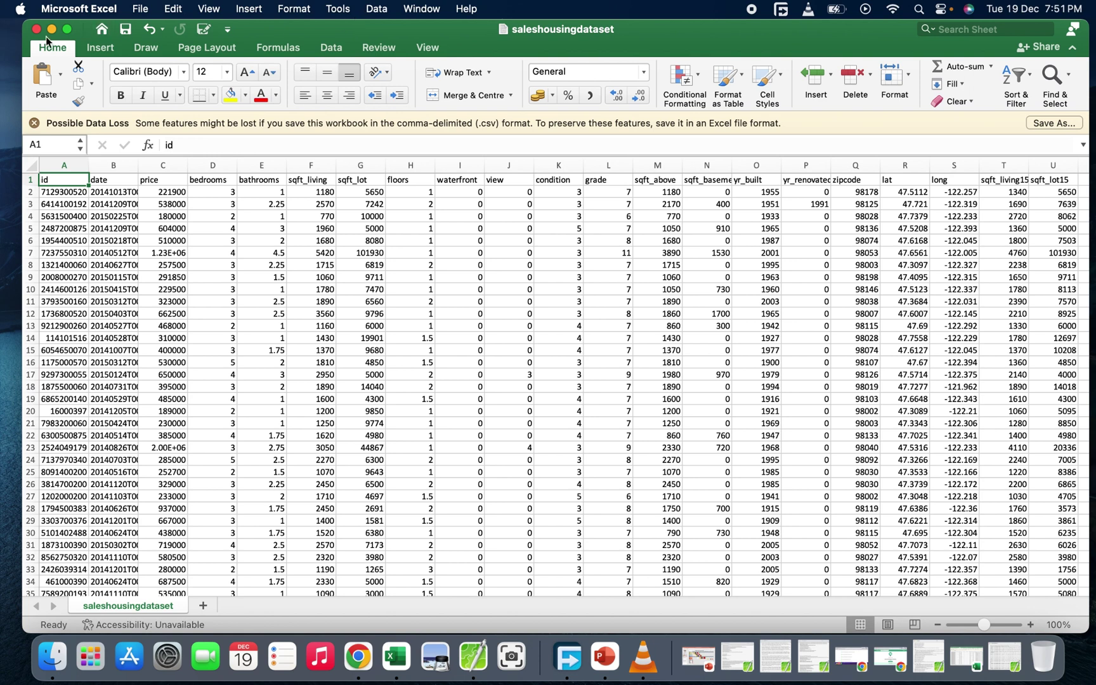